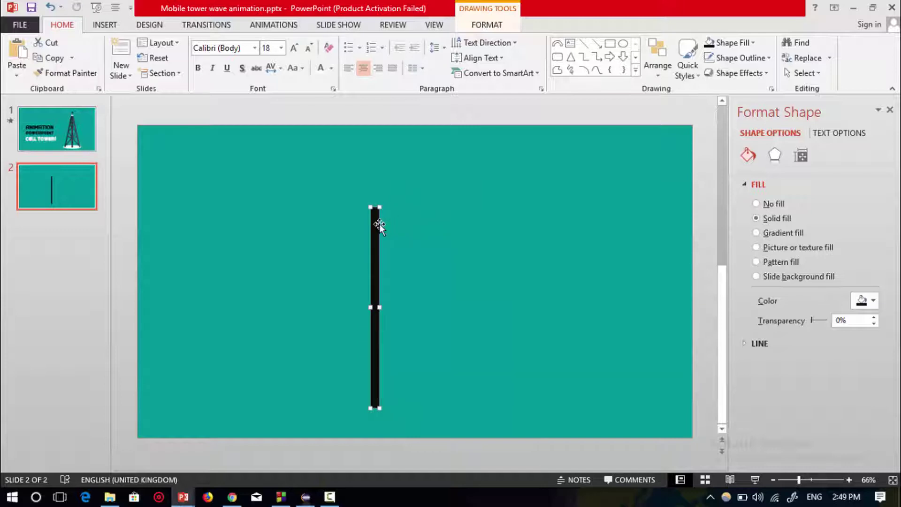
Step: Shift the black bar slightly right and lower, and trim its top corner
drag(374, 227, 391, 228)
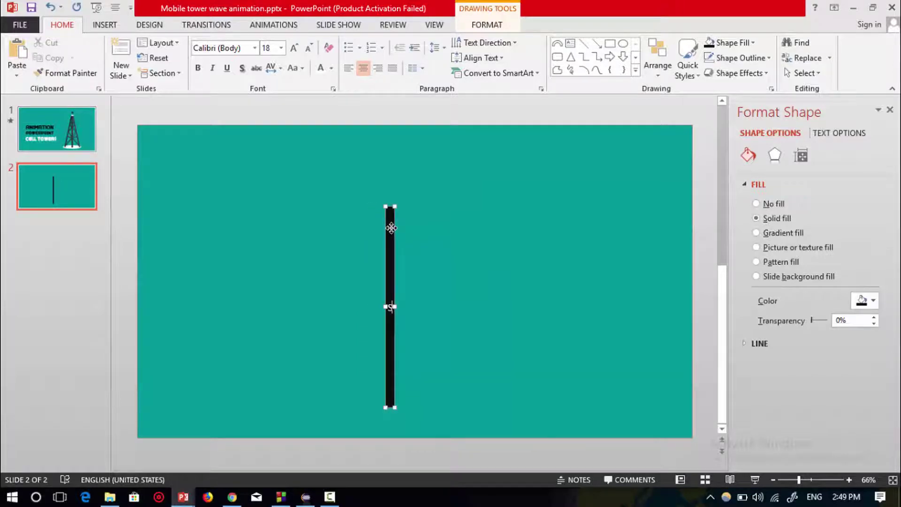
key(ctrl+z)
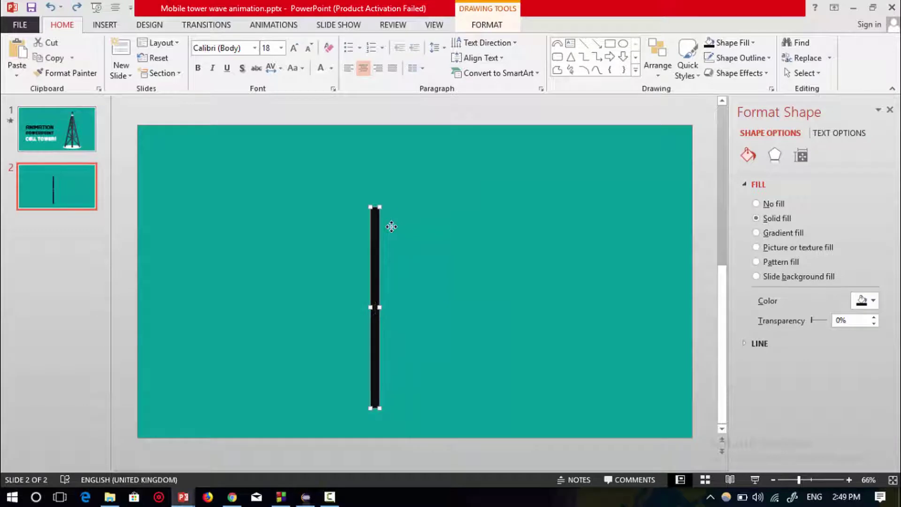
key(ctrl+z)
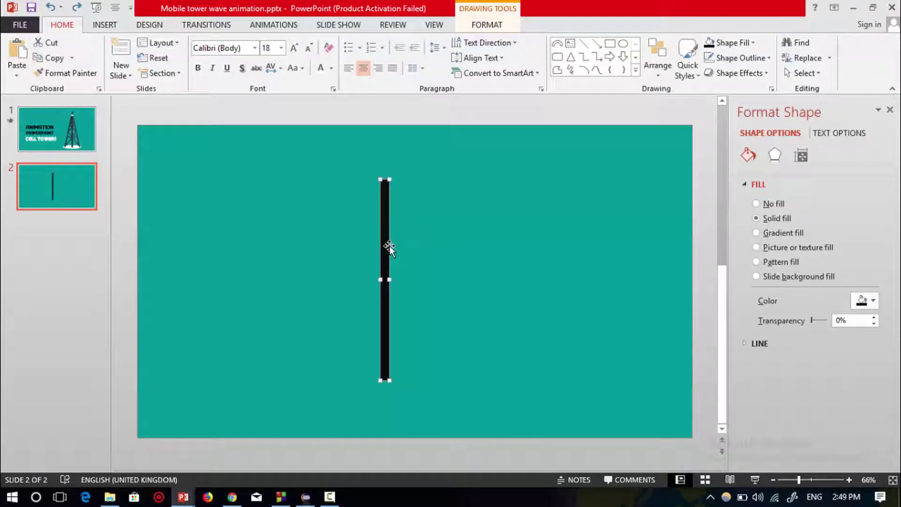
drag(385, 227, 399, 239)
drag(404, 191, 401, 189)
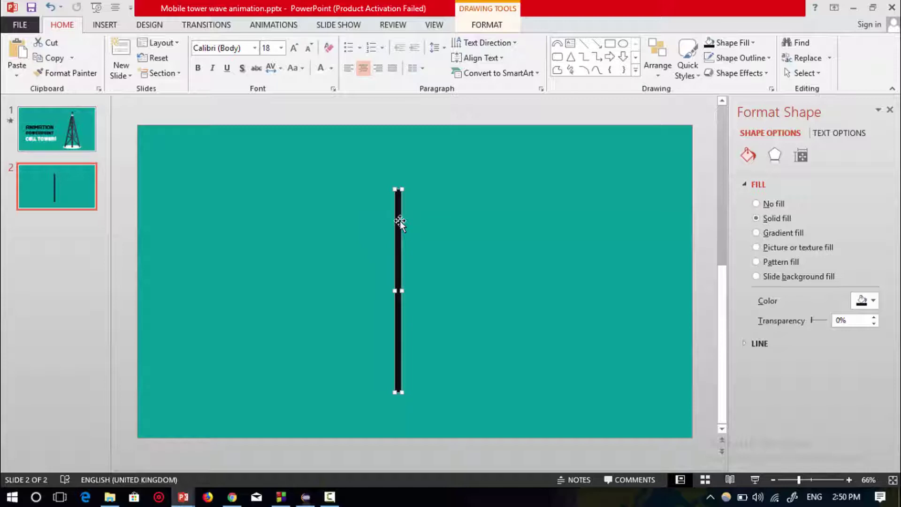
Step: Duplicate the black bar with Ctrl+D and set the copy parallel just left of the original
key(ctrl+d)
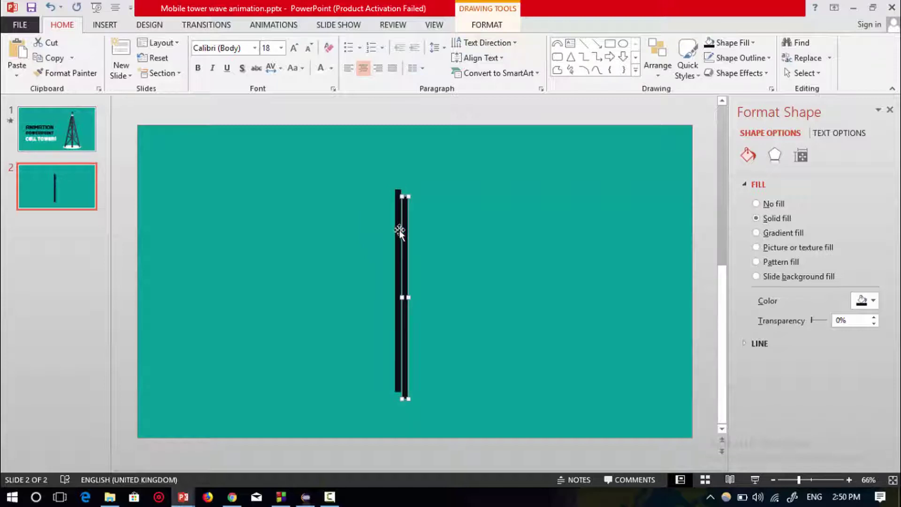
drag(405, 242, 366, 233)
scroll(377, 204, up, 1)
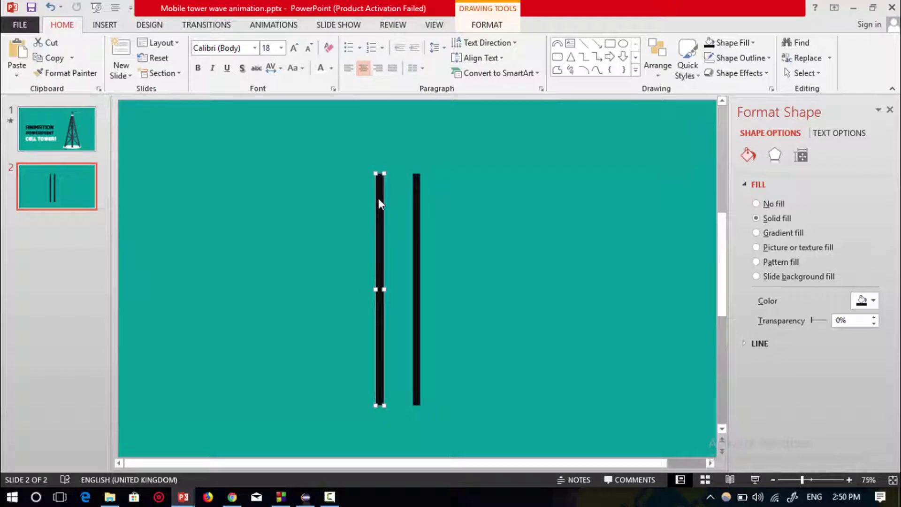
key(alt)
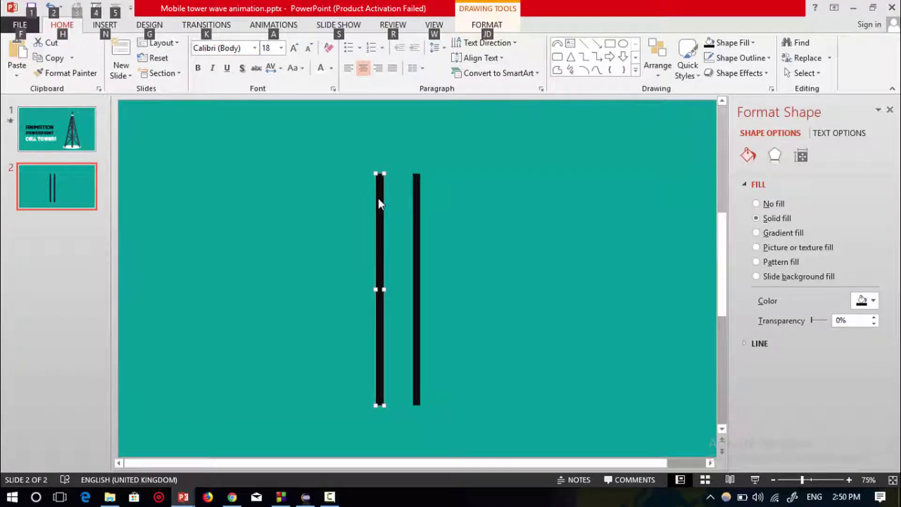
Step: Rotate the left bar and nudge it up-right so its top meets the right bar's top
key(alt+Right)
key(Right)
key(Up)
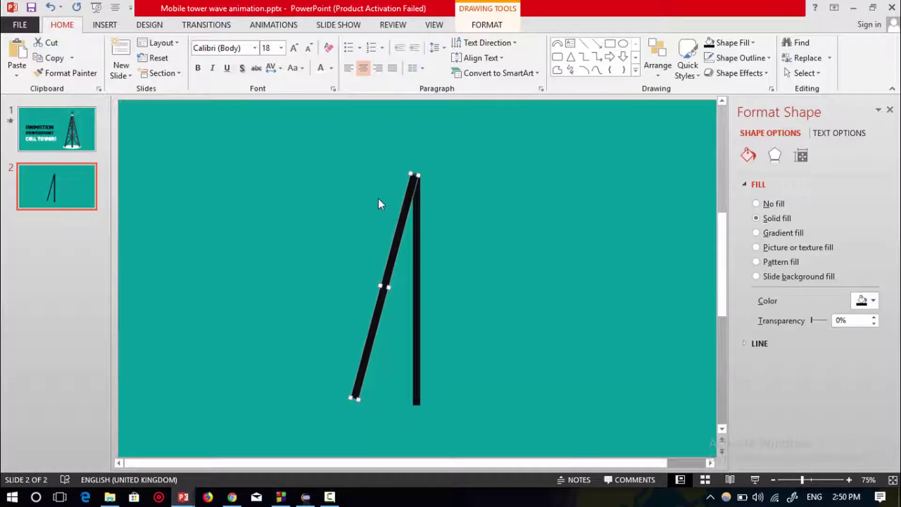
click(515, 208)
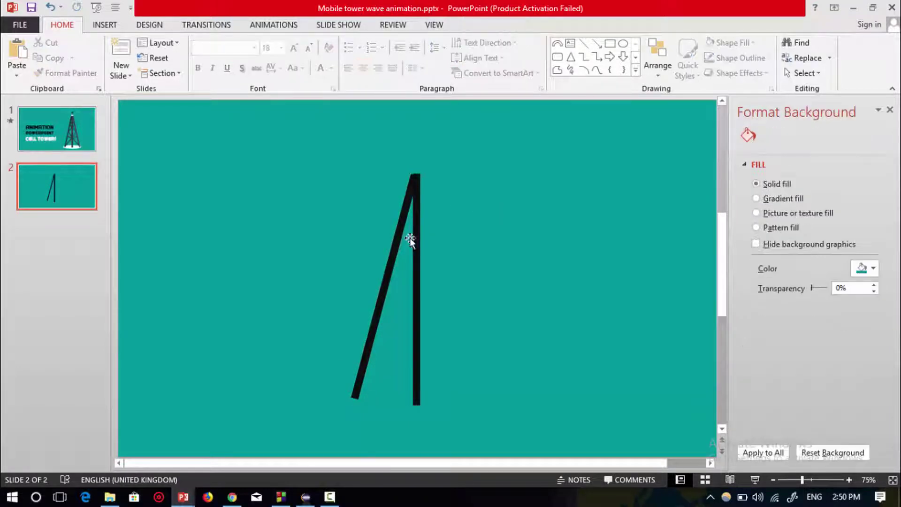
scroll(436, 226, down, 1)
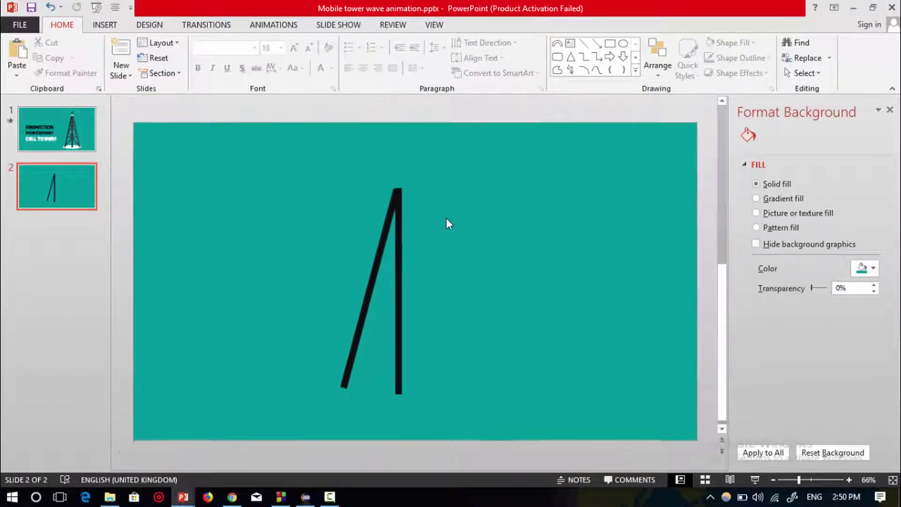
click(382, 232)
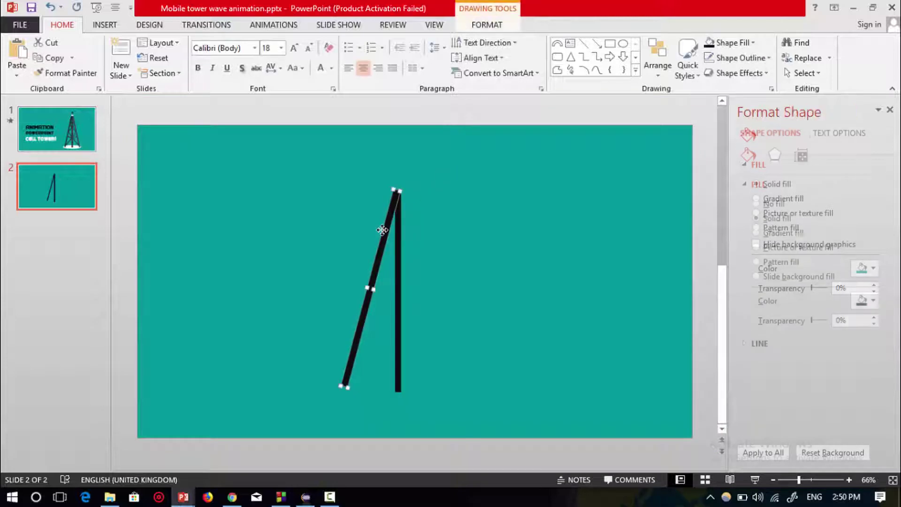
Step: Copy the slanted leg and shrink the copy into a short piece beside the vertical leg
drag(393, 239, 505, 226)
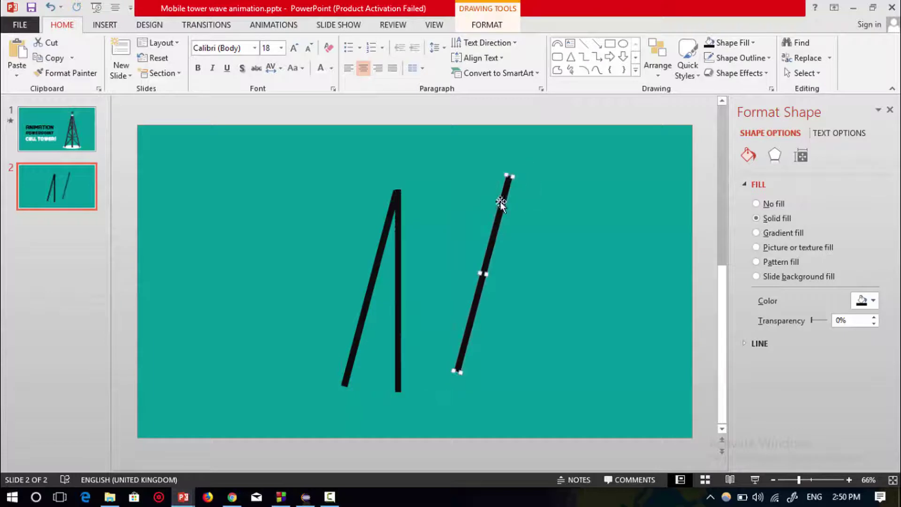
key(shift+Down)
key(shift+Down)
key(shift+Down)
key(shift+Down)
key(shift+Down)
key(shift+Down)
key(shift+Down)
key(shift+Down)
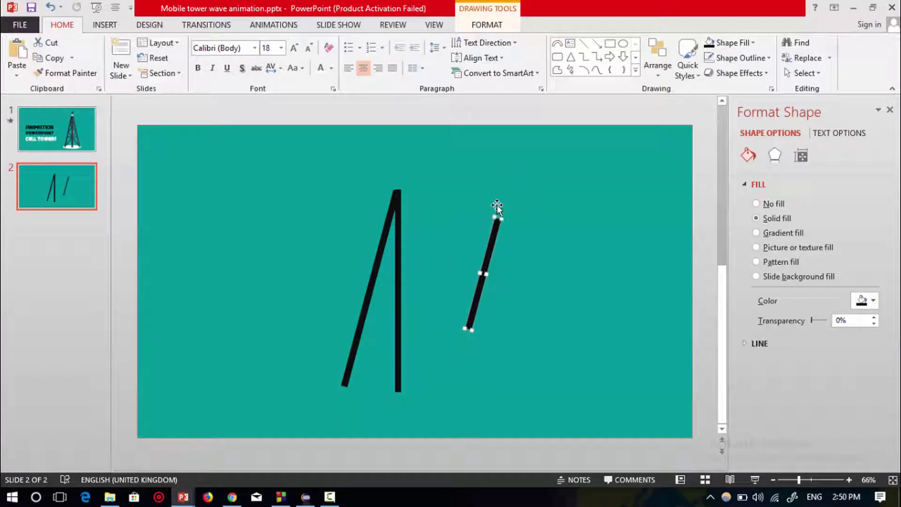
key(shift+Down)
key(shift+Down)
key(shift+Down)
key(shift+Down)
key(shift+Down)
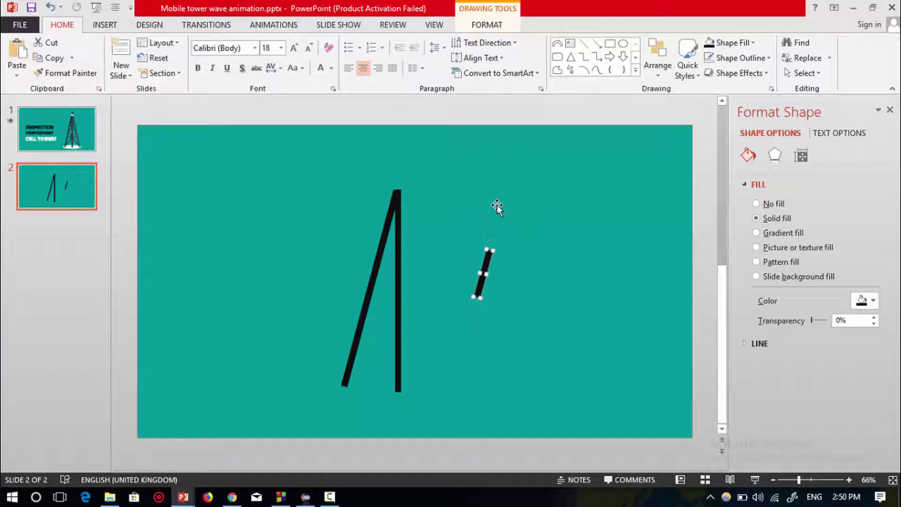
drag(484, 264, 421, 232)
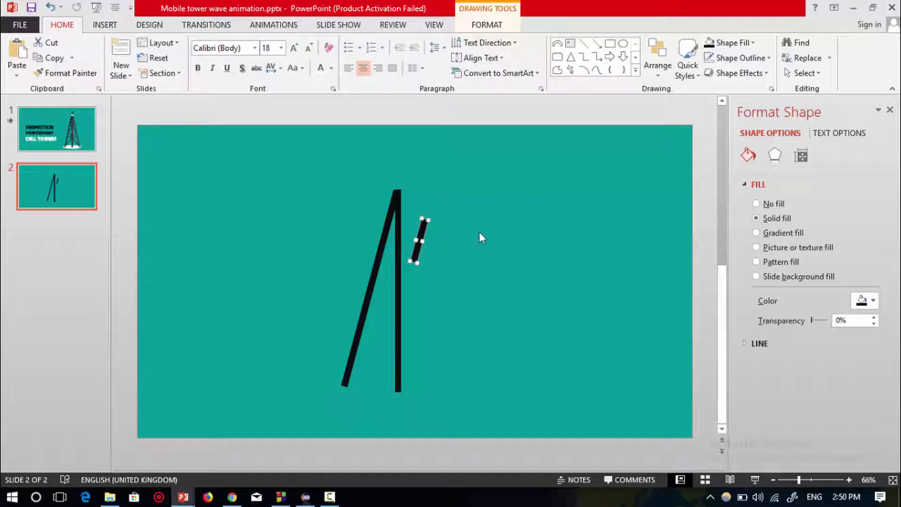
Step: Rotate the short piece diagonally and stretch it to span between the two legs
scroll(448, 217, up, 4)
scroll(441, 223, down, 1)
drag(437, 197, 389, 206)
drag(401, 248, 320, 270)
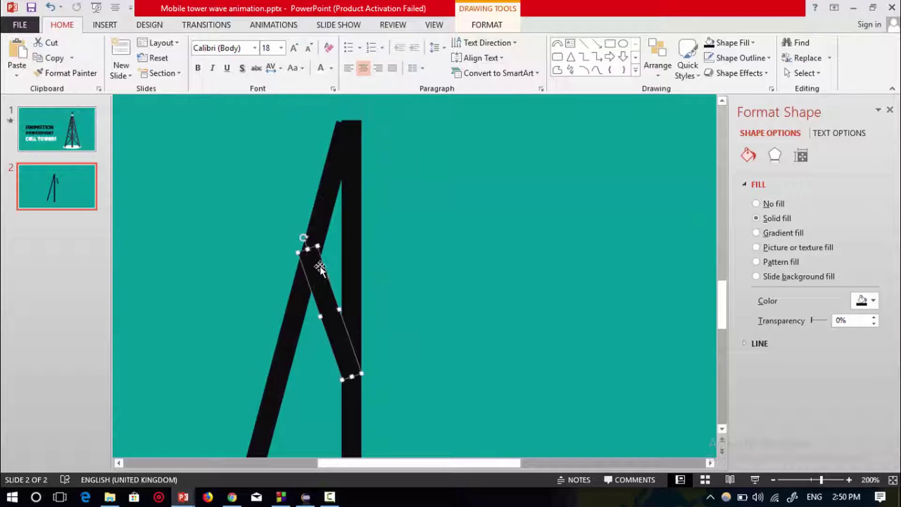
drag(304, 238, 361, 297)
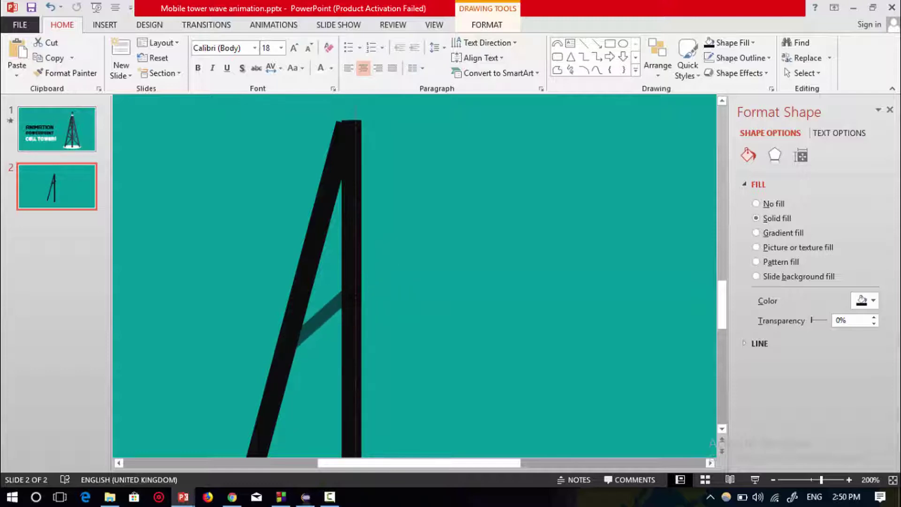
drag(353, 295, 353, 292)
Step: Move the brace lower and flip it to slope down-right between the legs
click(420, 257)
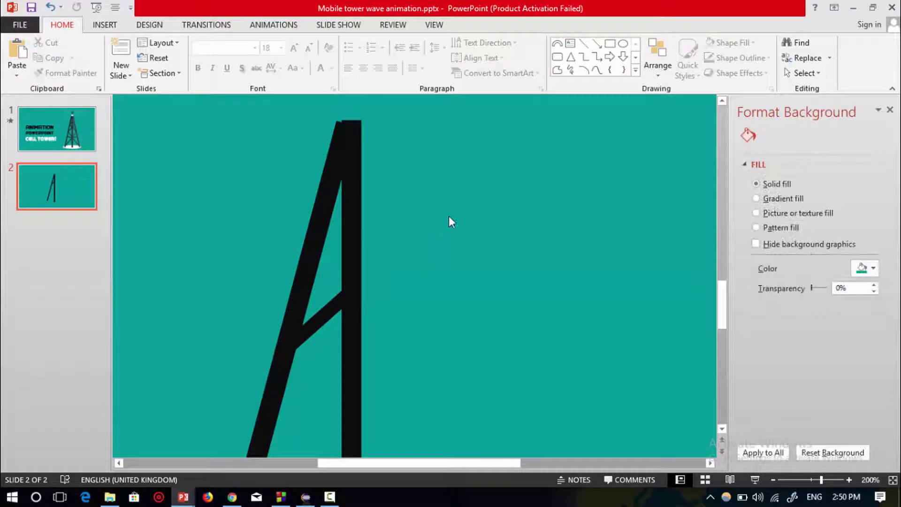
click(319, 326)
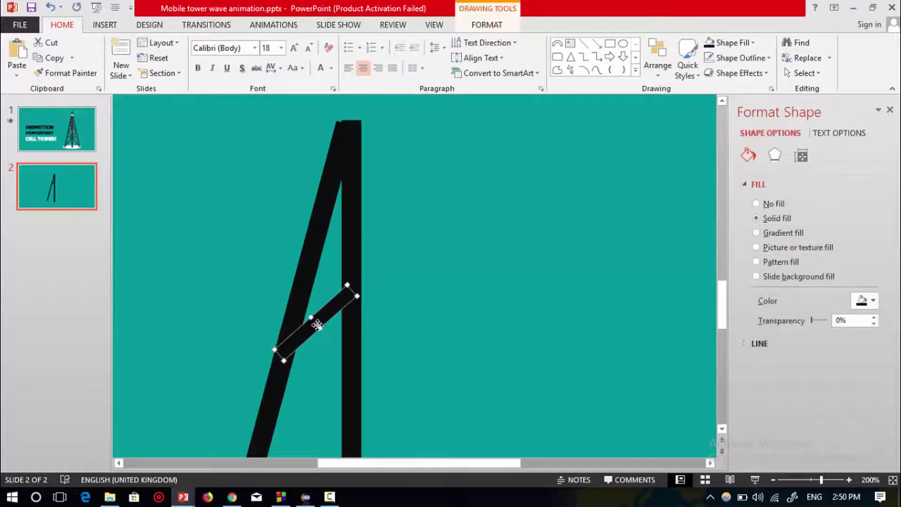
drag(358, 314, 268, 372)
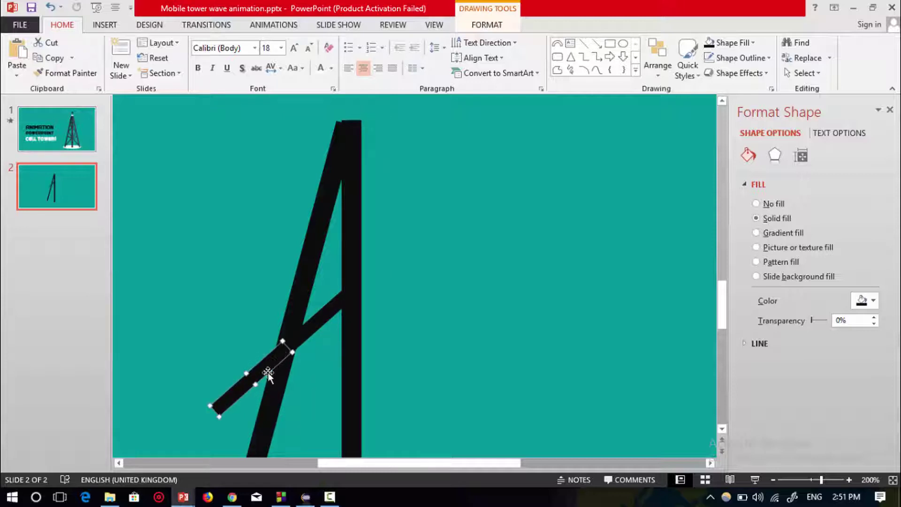
scroll(278, 356, up, 5)
scroll(379, 339, down, 2)
drag(480, 220, 365, 212)
drag(393, 253, 496, 263)
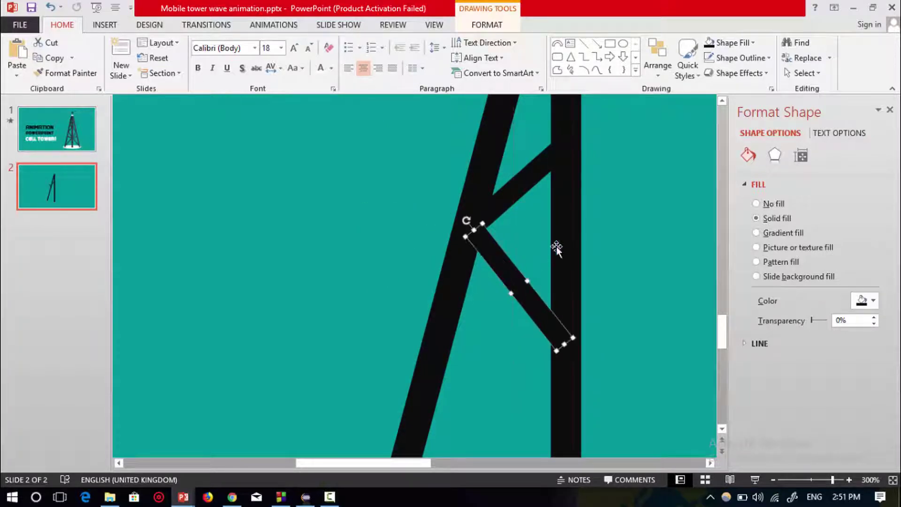
Step: Duplicate the brace, place it below, and tilt it the opposite way to meet both legs
scroll(581, 234, down, 4)
key(ctrl+d)
drag(408, 283, 413, 350)
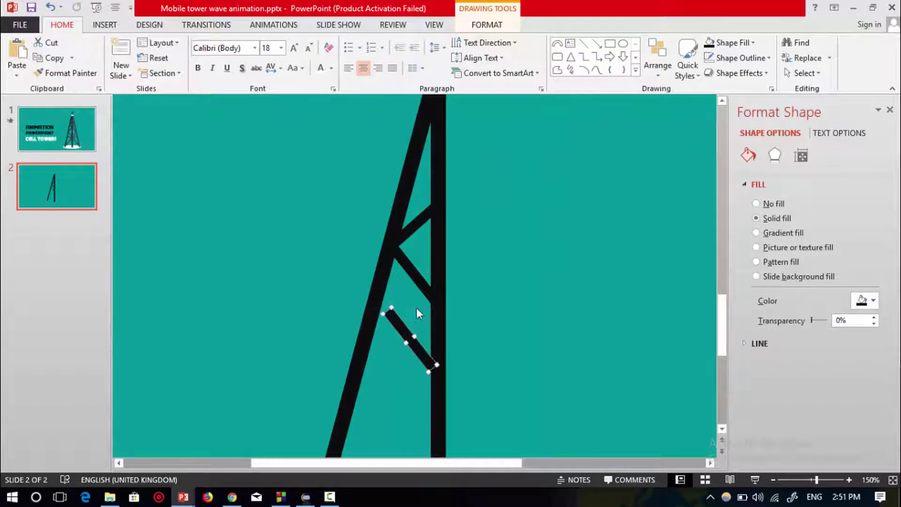
scroll(418, 313, up, 5)
drag(348, 191, 481, 198)
scroll(482, 198, down, 5)
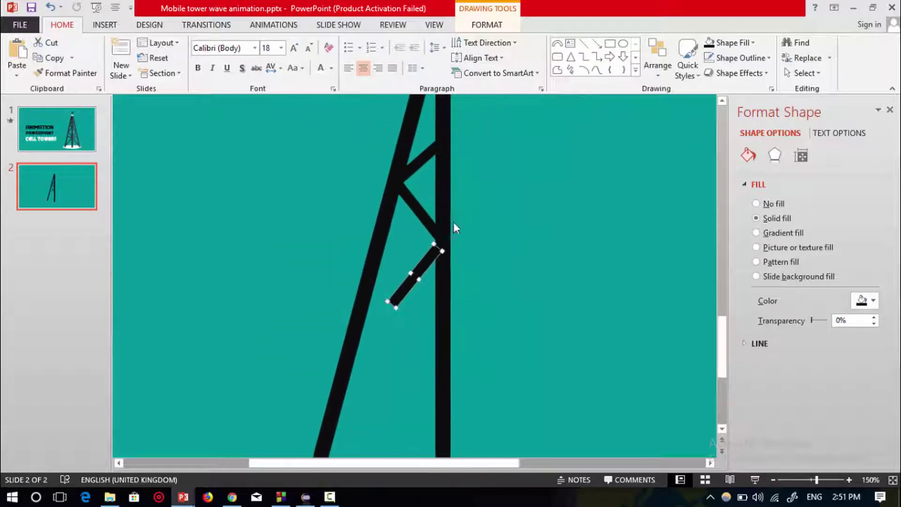
drag(419, 255, 419, 255)
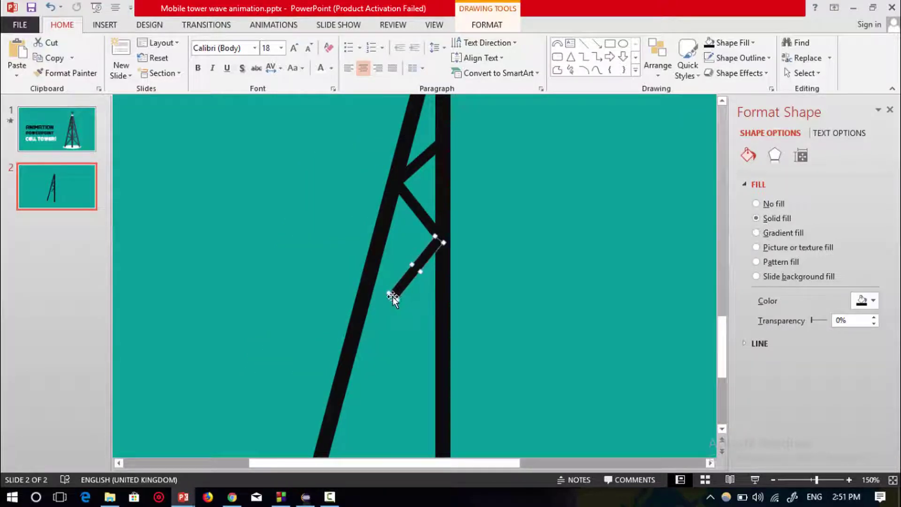
drag(393, 299, 356, 350)
Step: Copy another brace lower, flatten its angle, and stretch it from the slanted leg's foot to the right leg
scroll(510, 310, down, 1)
drag(407, 252, 378, 359)
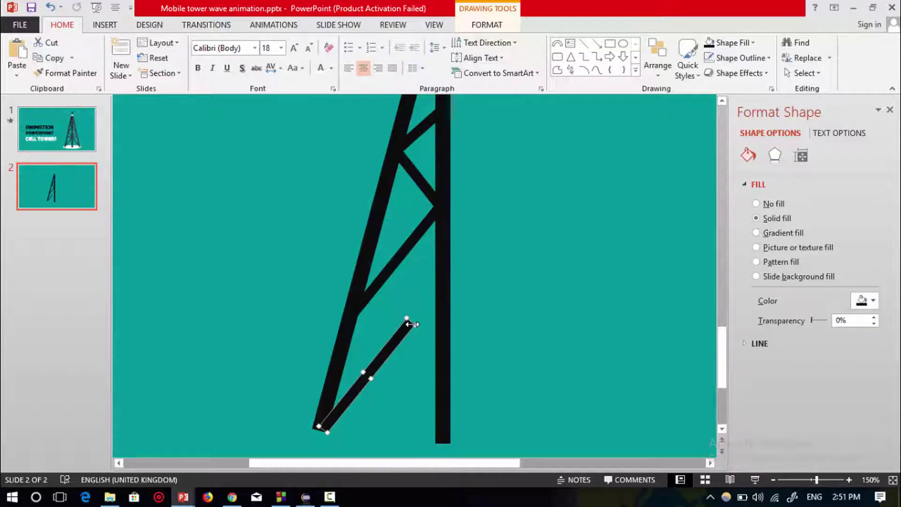
scroll(458, 280, up, 5)
drag(513, 158, 530, 184)
drag(478, 231, 511, 239)
drag(551, 216, 568, 188)
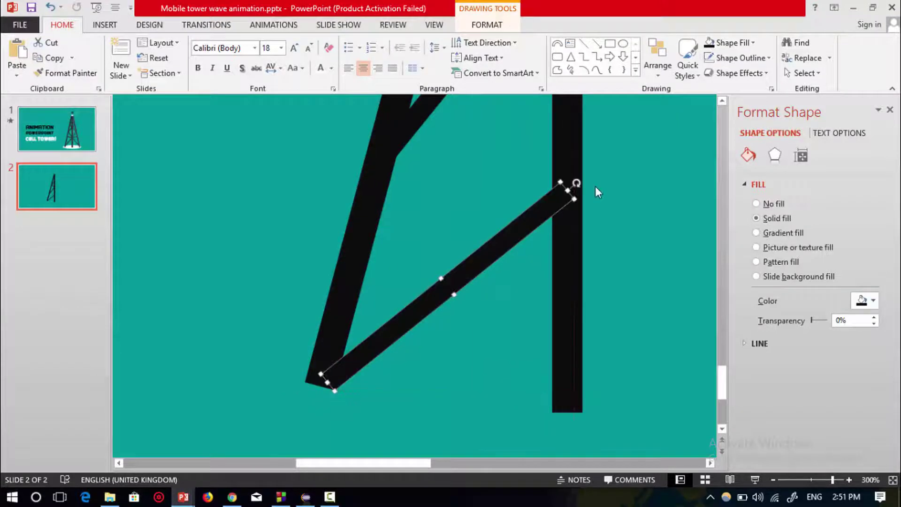
Step: Copy the bottom brace, then rotate and shorten it to cross between the legs
ctrl+scroll(595, 186, down, 10)
click(422, 318)
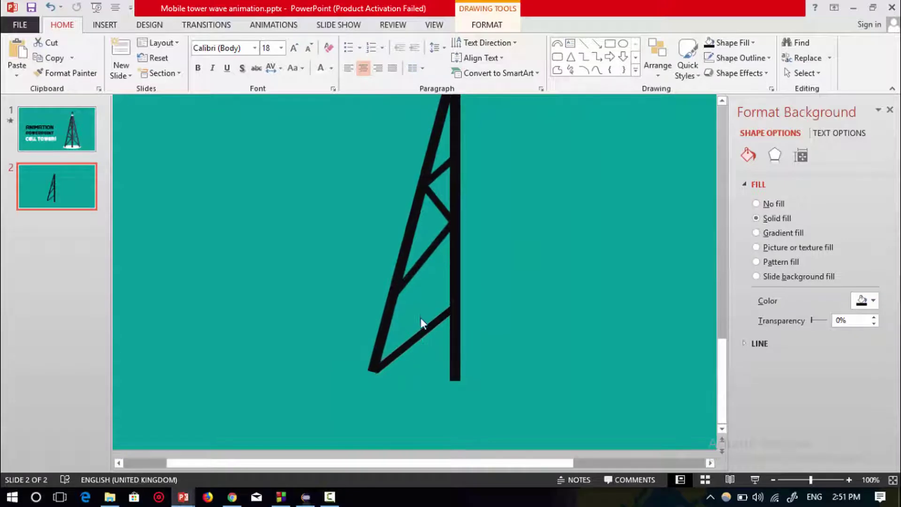
click(432, 325)
drag(434, 327, 453, 251)
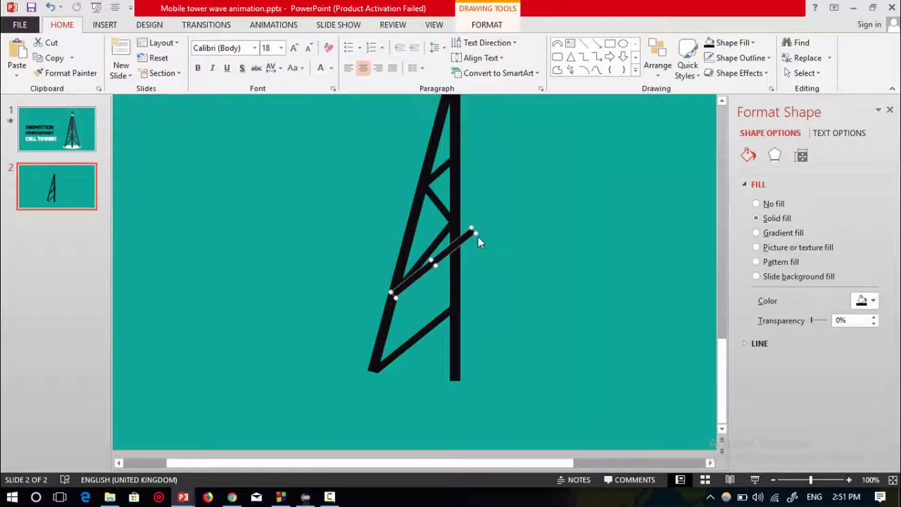
scroll(476, 230, up, 10)
drag(544, 169, 492, 375)
drag(458, 328, 418, 364)
drag(482, 436, 519, 366)
drag(455, 342, 515, 418)
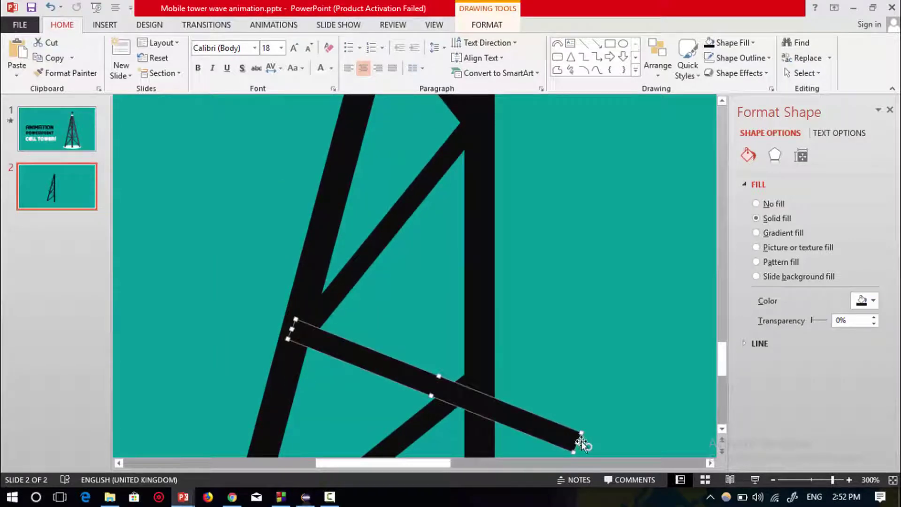
drag(574, 450, 466, 378)
click(578, 281)
Step: Marquee-select all tower lines, group them with Ctrl+G, and drag a copy of the group alongside
scroll(493, 286, down, 5)
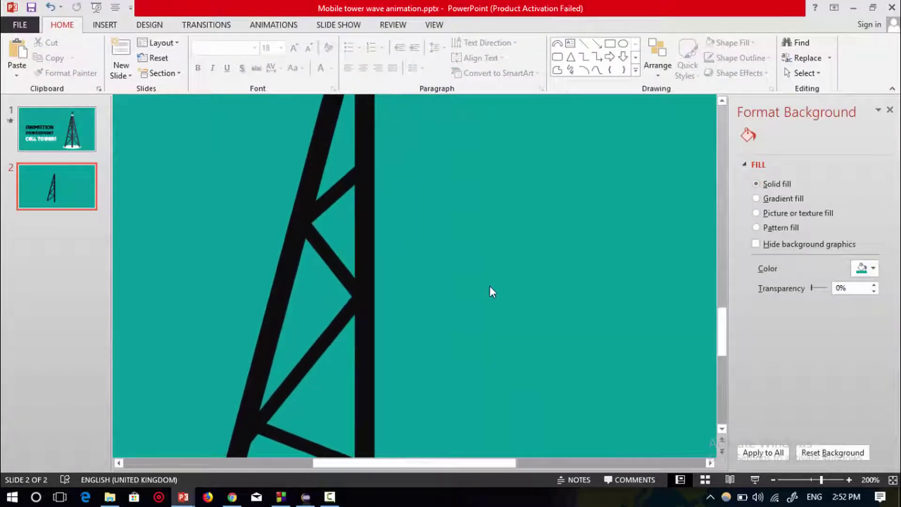
drag(308, 119, 455, 412)
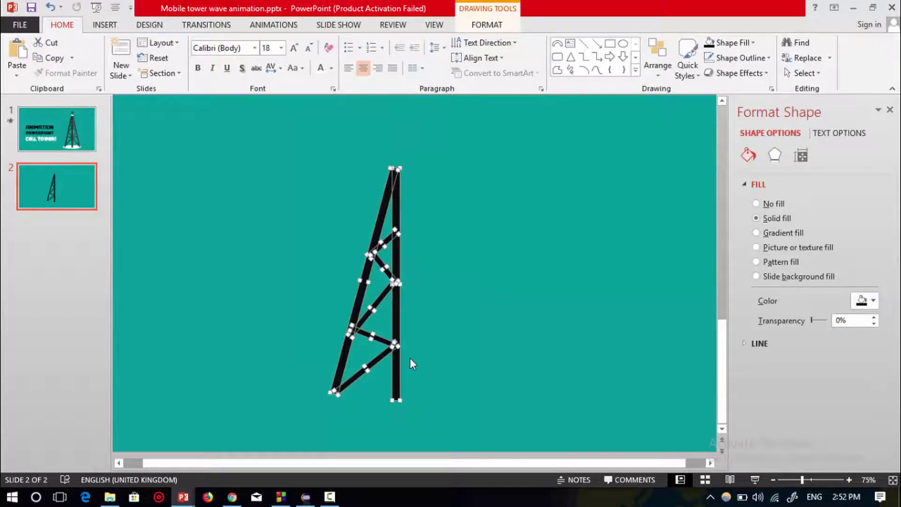
key(ctrl+g)
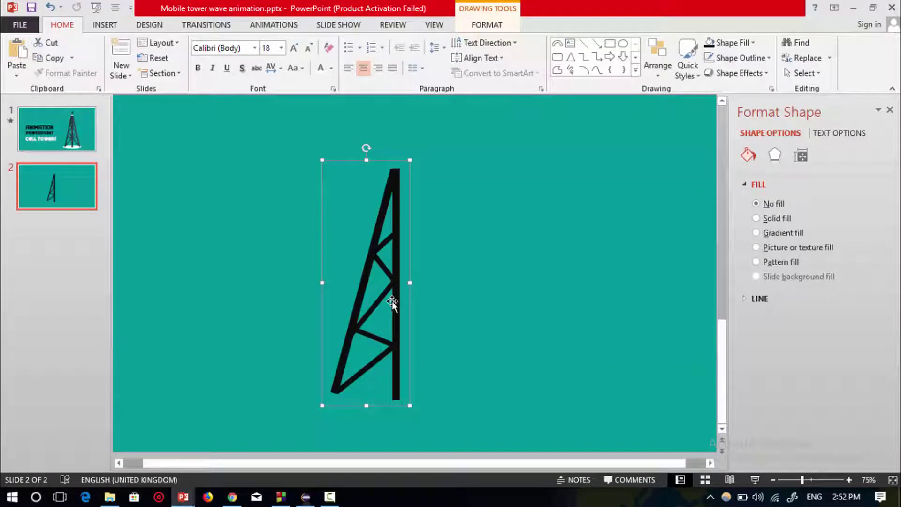
drag(392, 303, 493, 325)
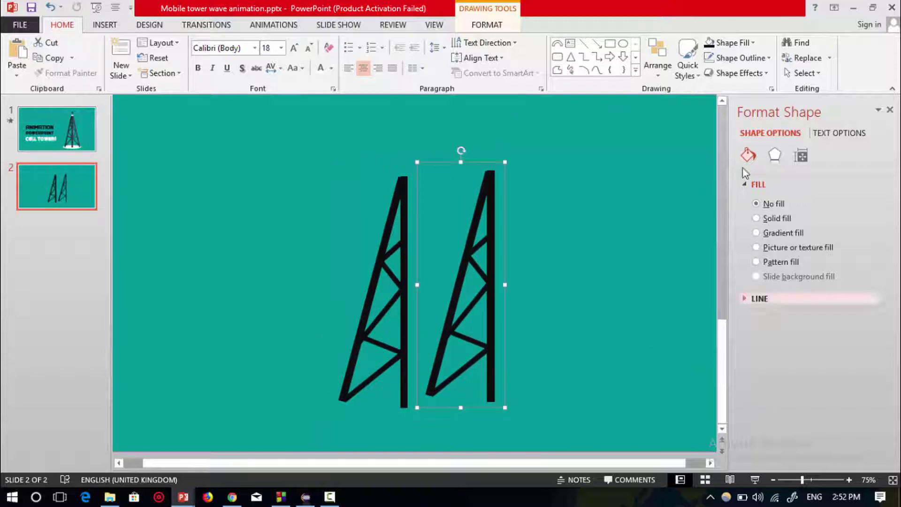
Step: Flip the copied half horizontally and join it to the first half
click(657, 63)
mouse_move(689, 261)
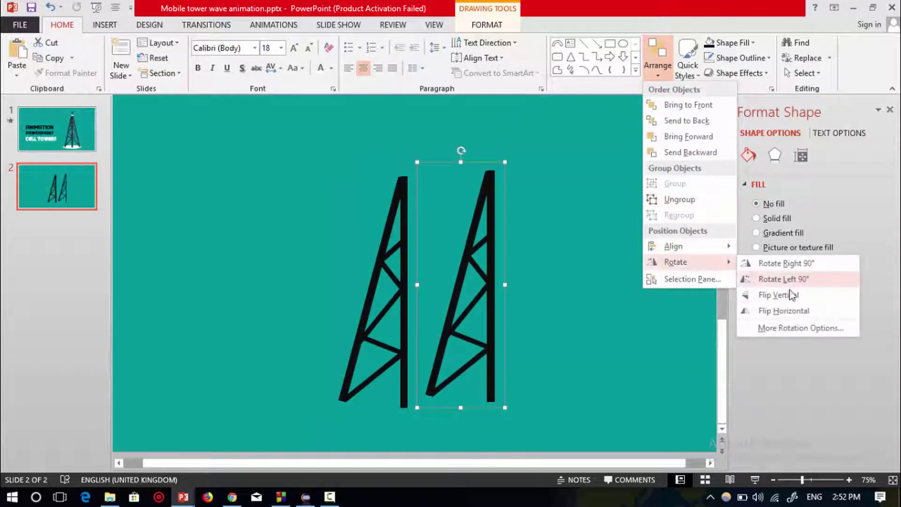
click(784, 311)
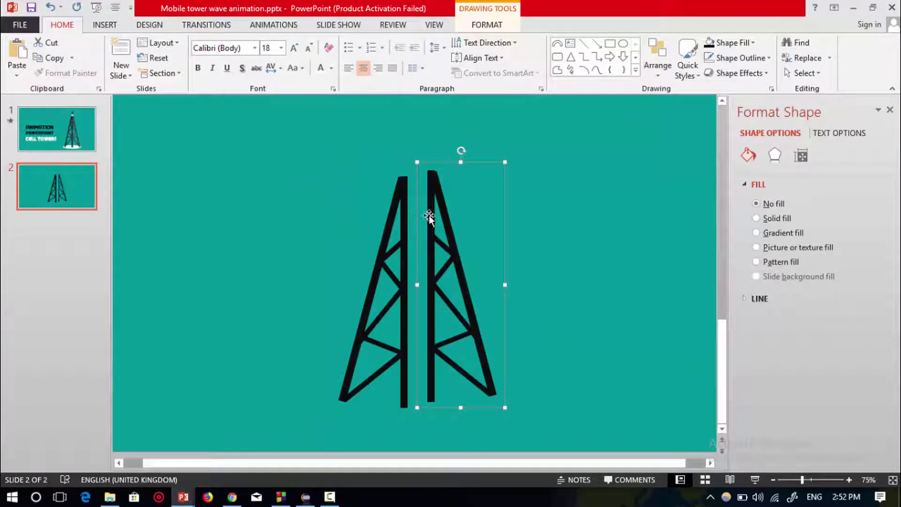
drag(430, 203, 407, 210)
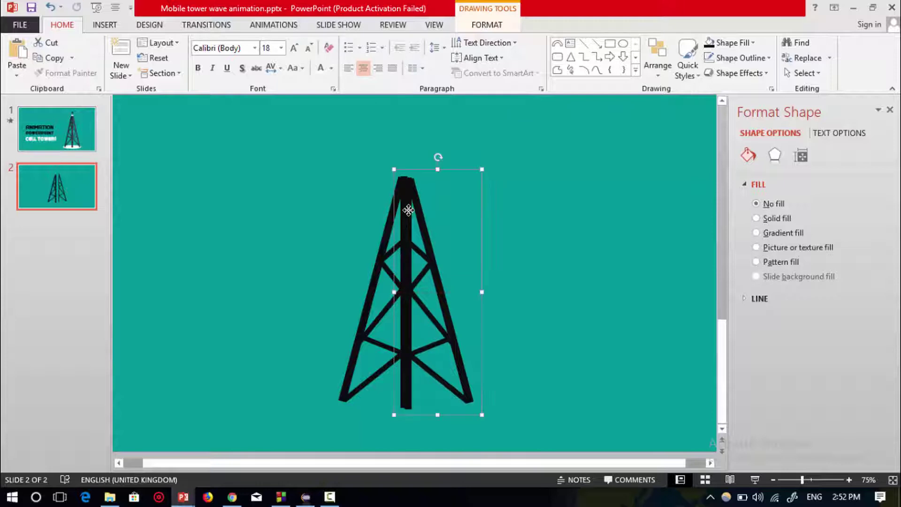
Step: Give the tower half a dark grey fill, bring it to the front, and align it
right_click(406, 208)
click(454, 185)
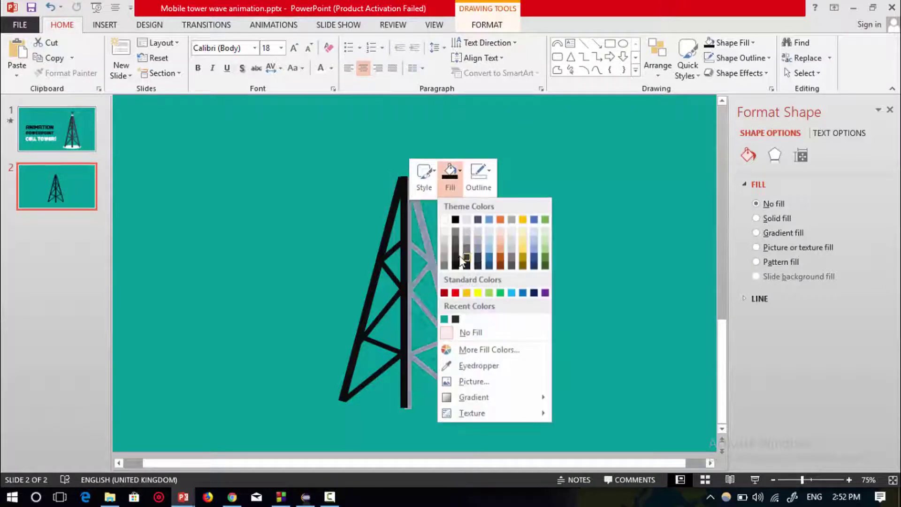
click(458, 257)
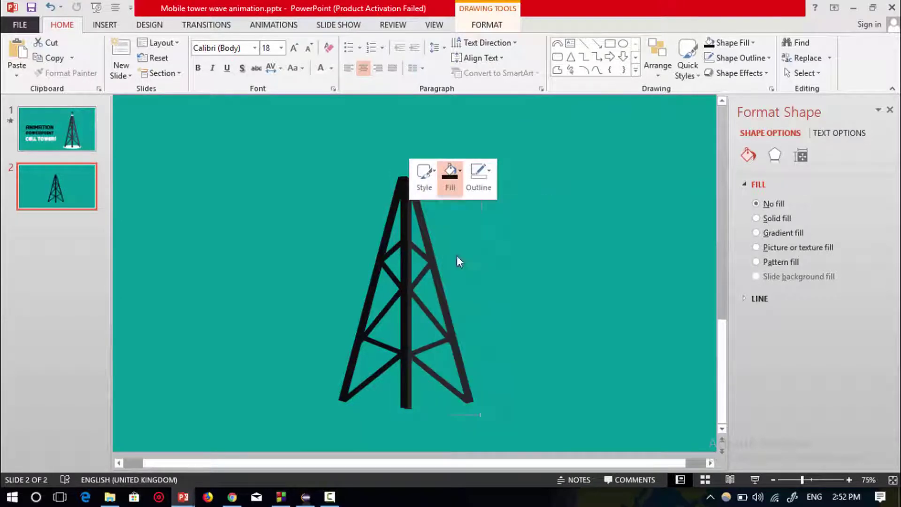
right_click(431, 257)
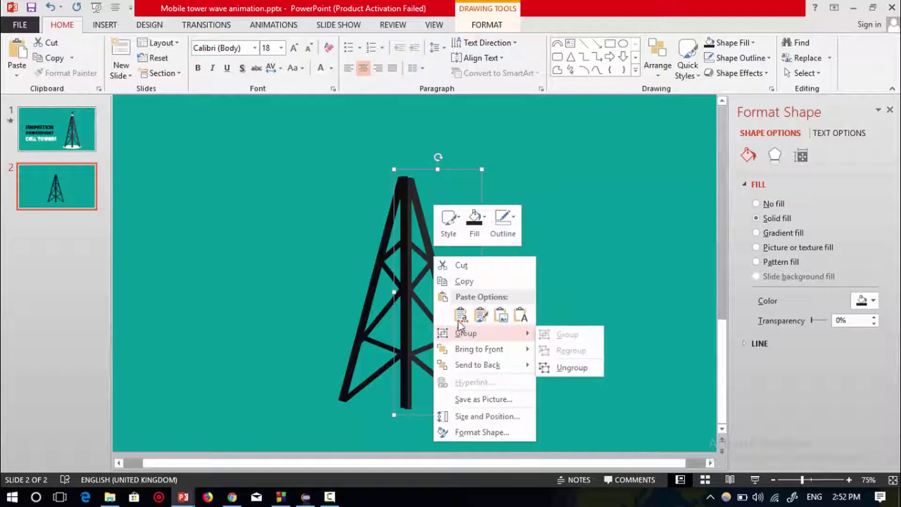
click(458, 348)
drag(431, 256, 432, 255)
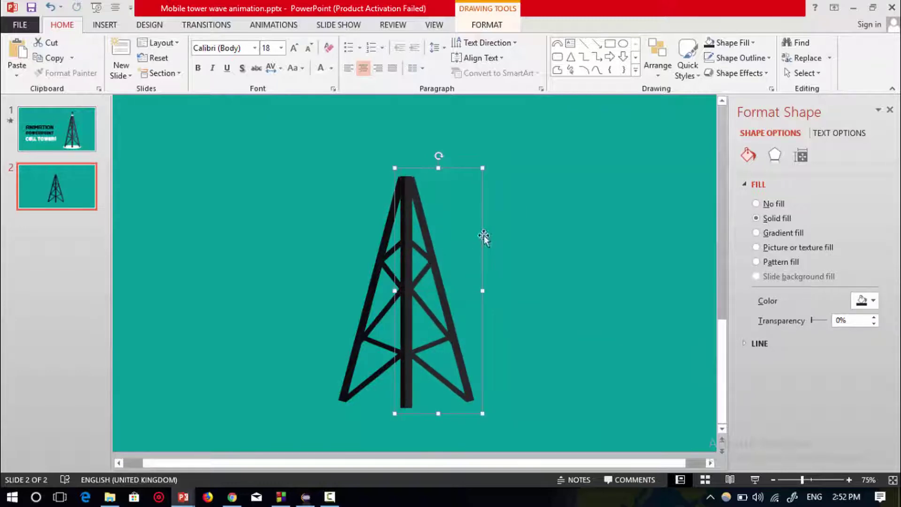
click(531, 225)
scroll(478, 212, down, 1)
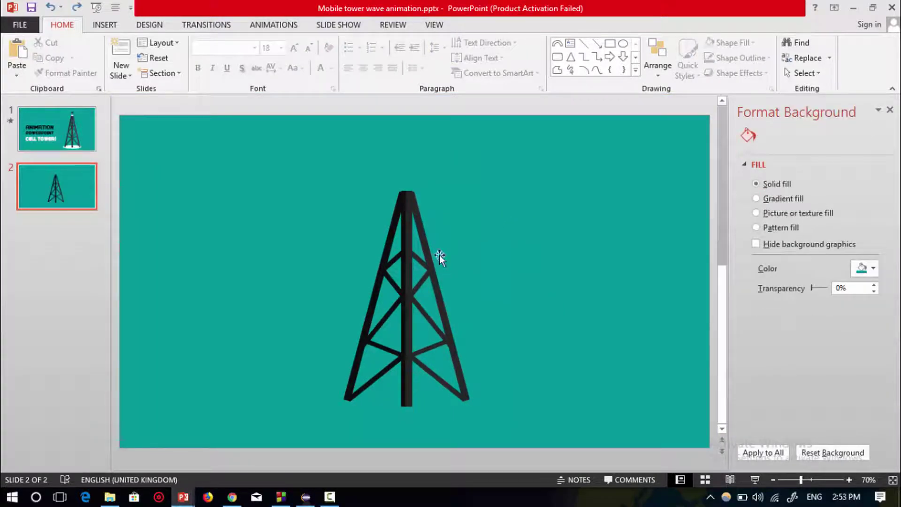
Step: Draw an oval across the tower's base with no outline and a white fill
click(622, 43)
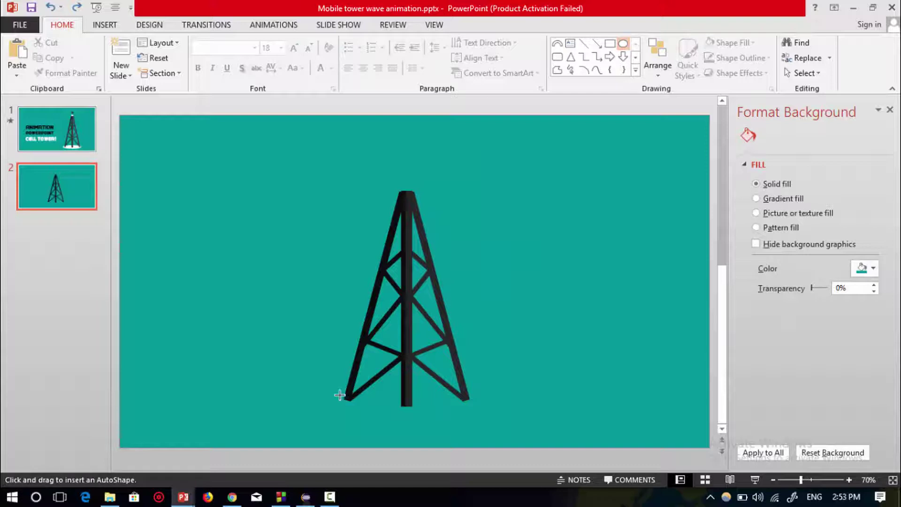
drag(334, 393, 407, 418)
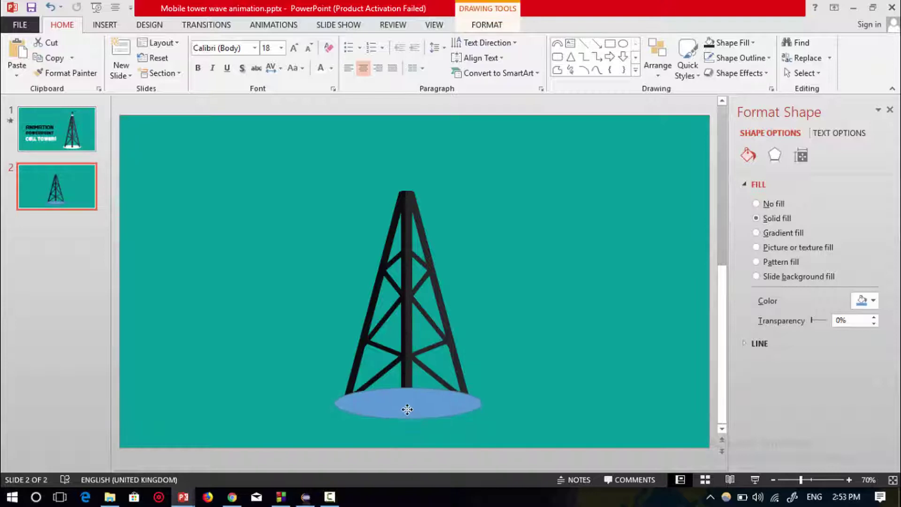
right_click(407, 411)
click(477, 434)
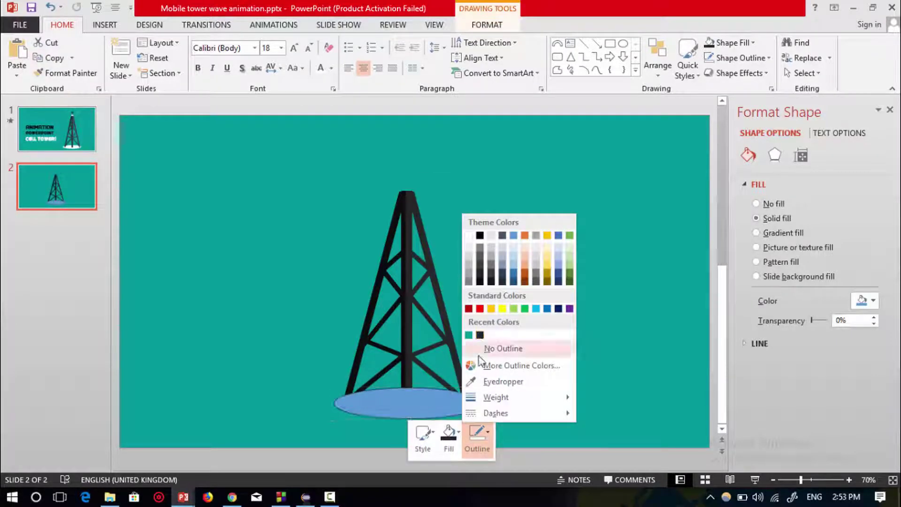
click(460, 351)
click(457, 438)
click(445, 220)
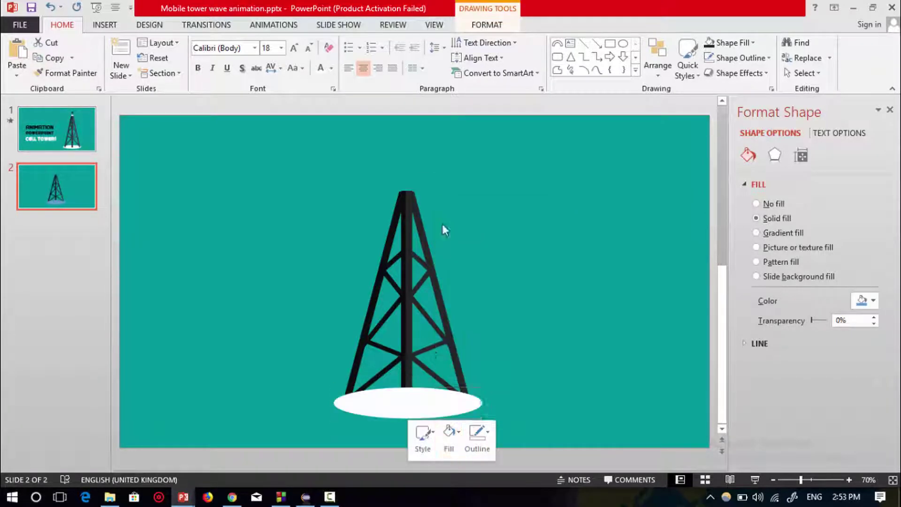
click(476, 434)
click(563, 423)
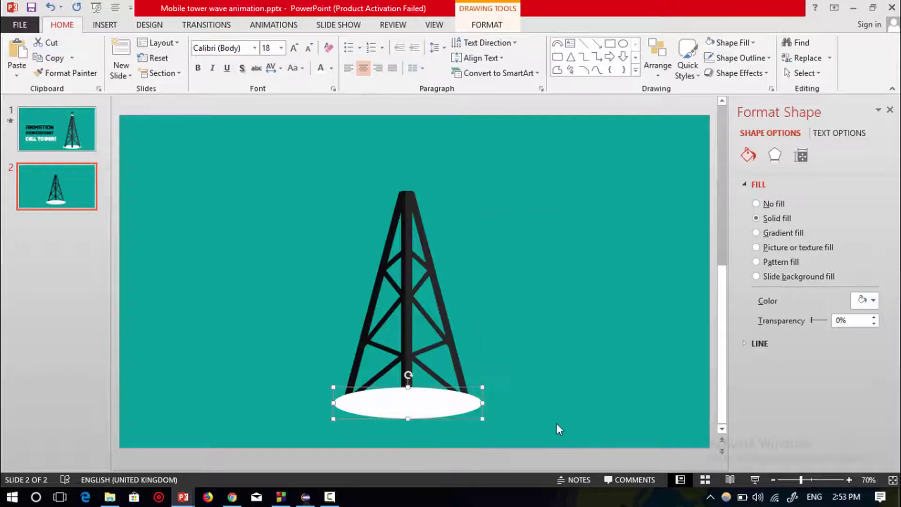
Step: Send the white oval to the back behind the tower's legs
right_click(425, 403)
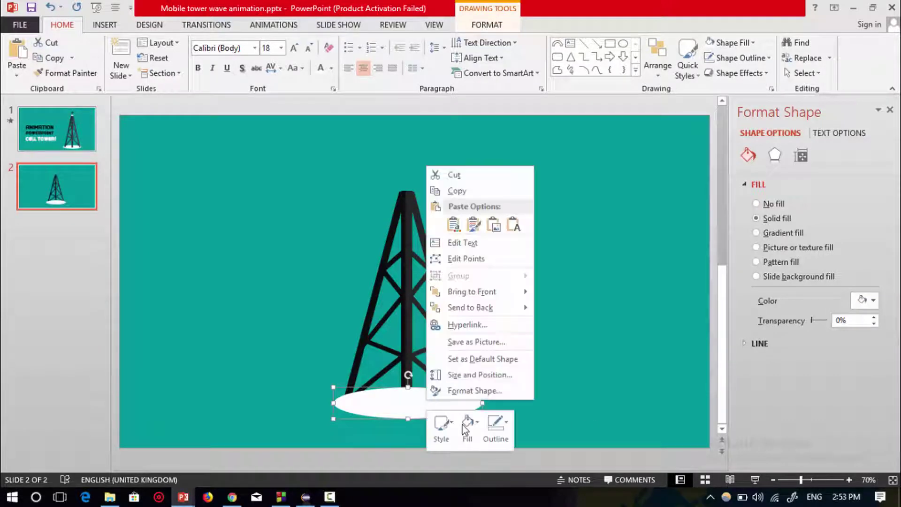
click(483, 309)
key(Escape)
click(440, 407)
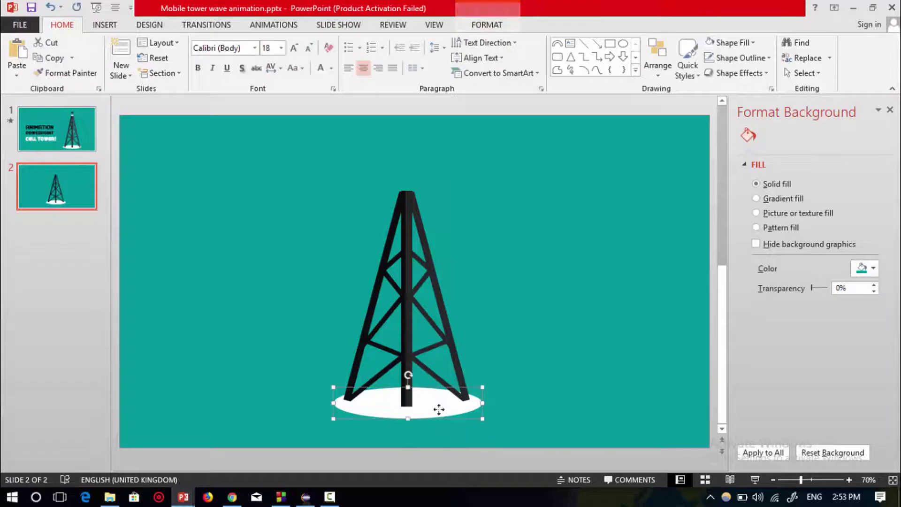
click(538, 247)
ctrl+scroll(449, 177, up, 3)
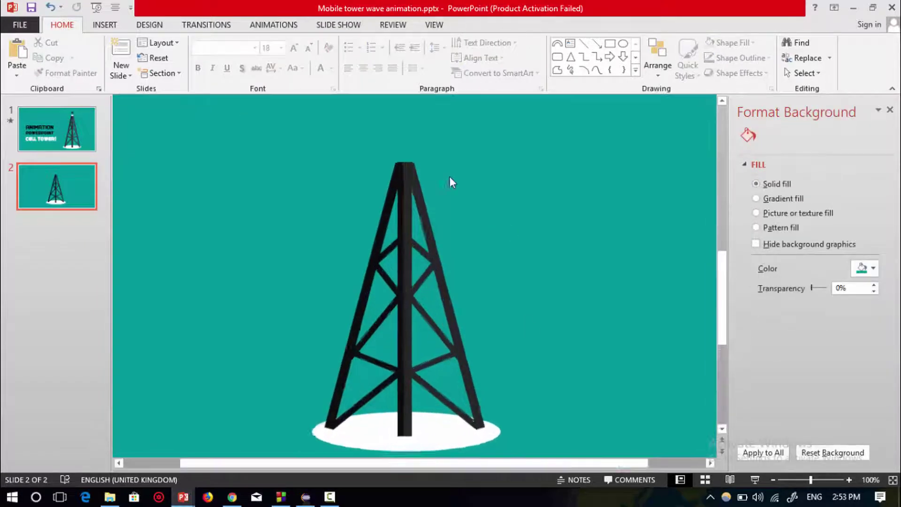
Step: Draw a small rectangle at the tower top and resize it to fit where the legs meet
click(557, 56)
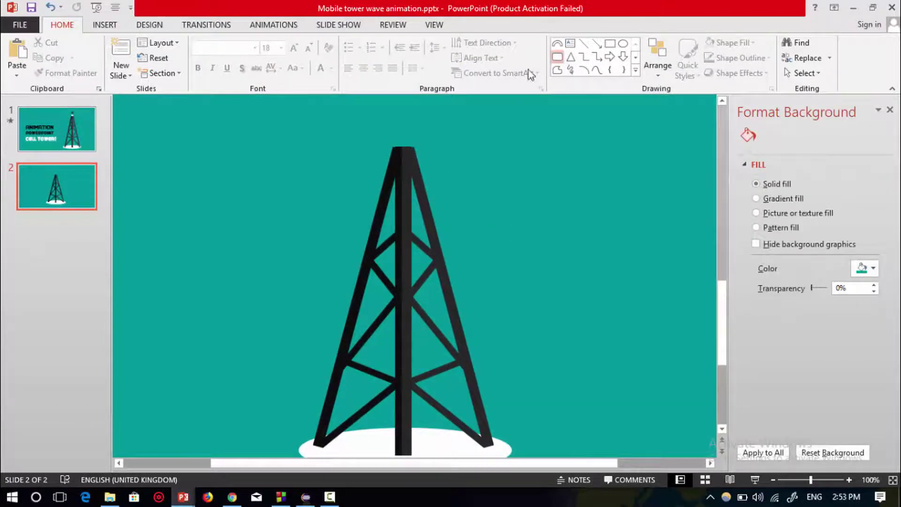
drag(394, 140, 421, 147)
drag(408, 142, 407, 141)
scroll(408, 141, up, 10)
scroll(418, 269, up, 10)
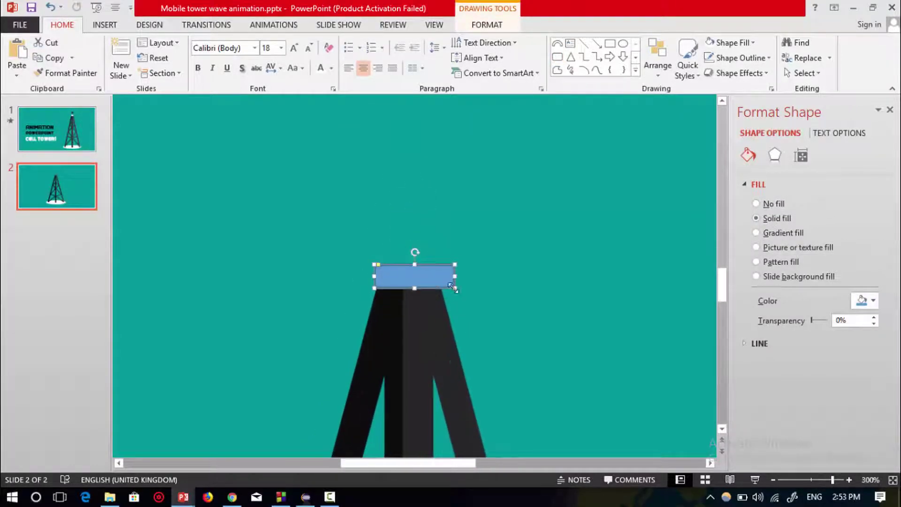
drag(453, 285, 442, 292)
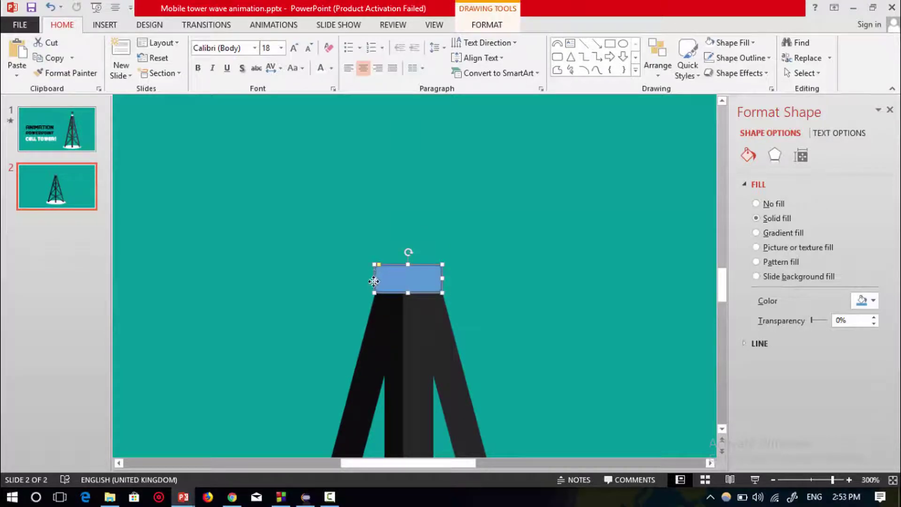
drag(375, 278, 378, 278)
Step: Fill the rectangle with white
right_click(416, 274)
click(485, 310)
click(457, 300)
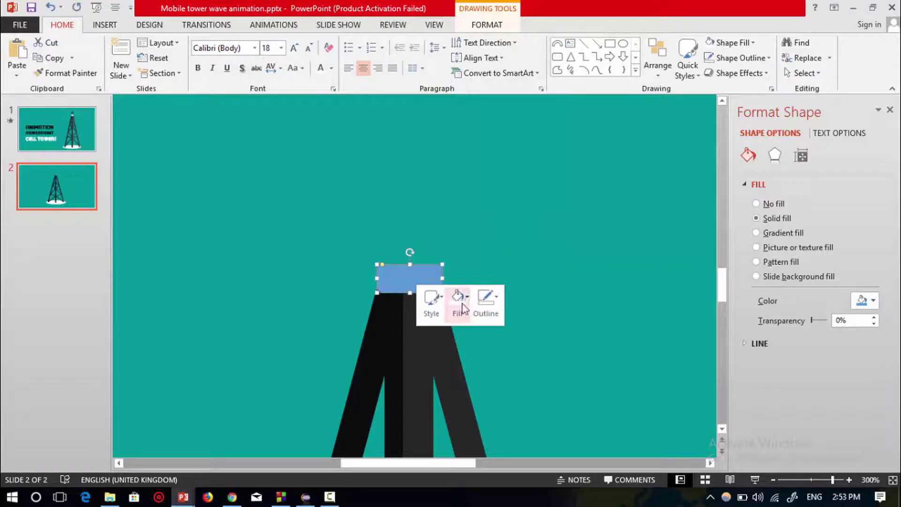
click(457, 300)
click(451, 84)
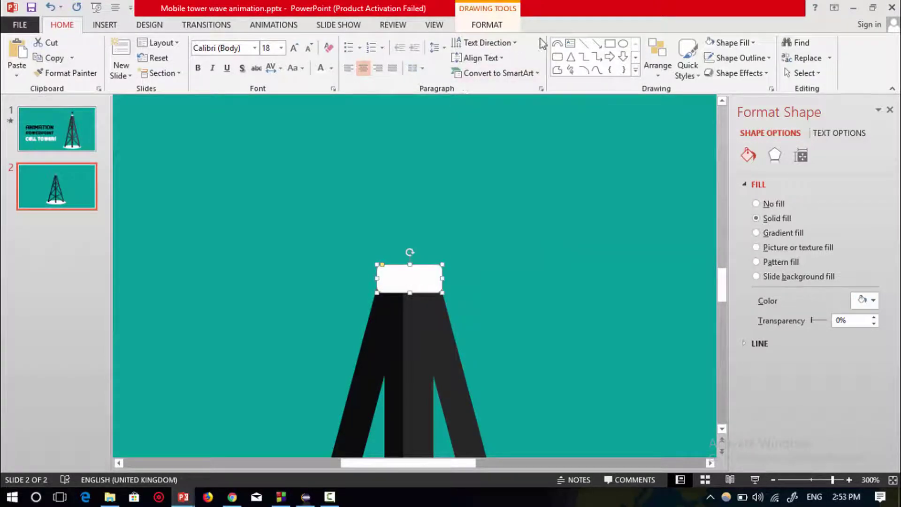
Step: Duplicate the platform into a thin rod above it, fill it black, and send it behind the platform
key(ctrl+d)
drag(422, 303, 414, 248)
key(Escape)
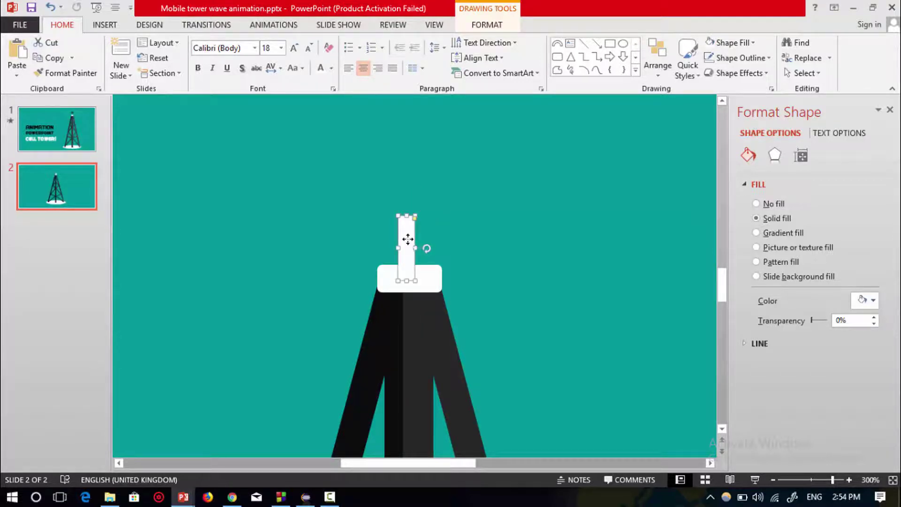
right_click(407, 239)
click(455, 218)
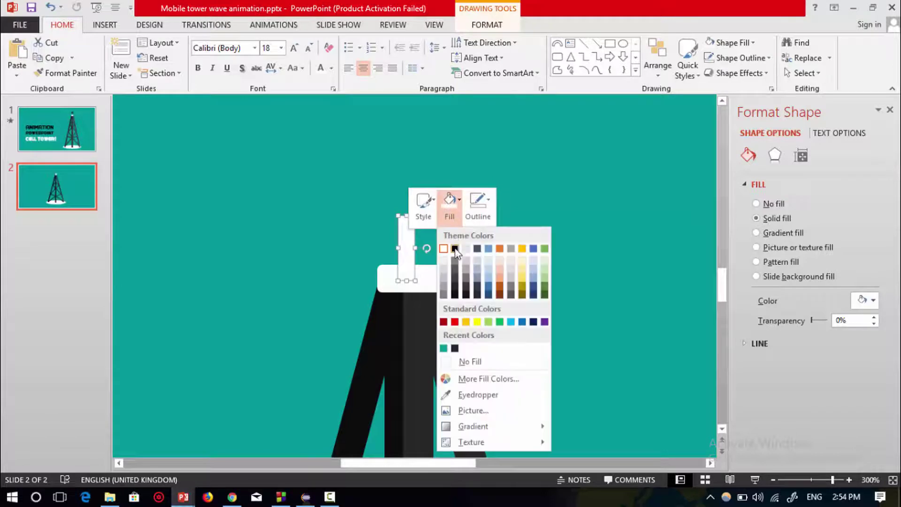
click(455, 249)
right_click(406, 255)
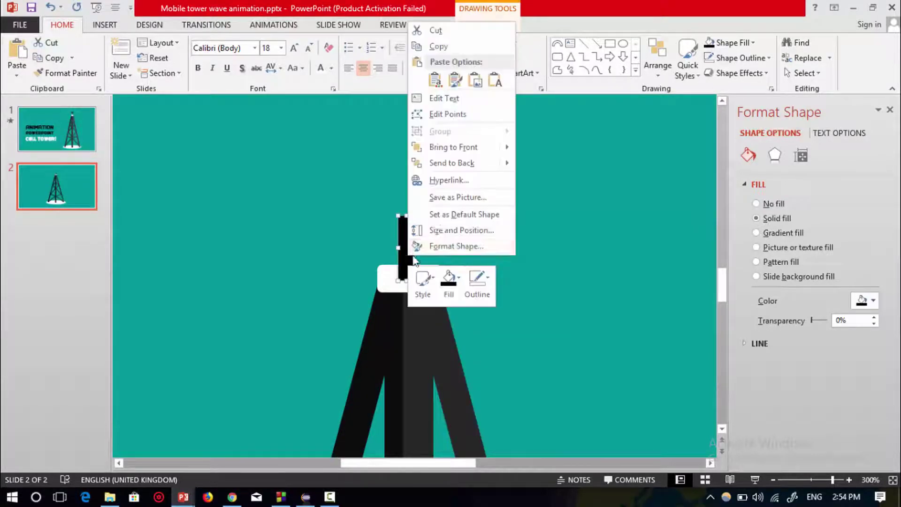
click(448, 163)
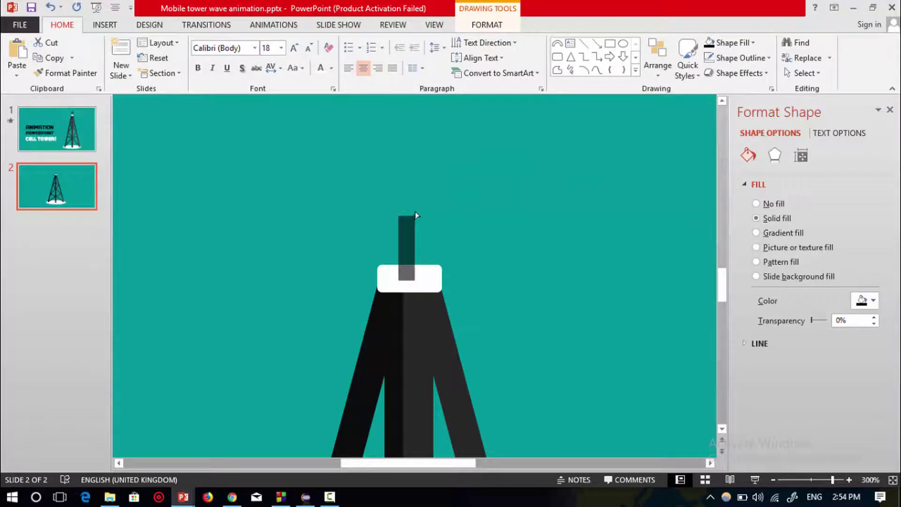
Step: Draw a circle atop the rod and give it the rod's black fill with Format Painter
click(621, 47)
drag(389, 191, 411, 206)
click(446, 186)
click(408, 246)
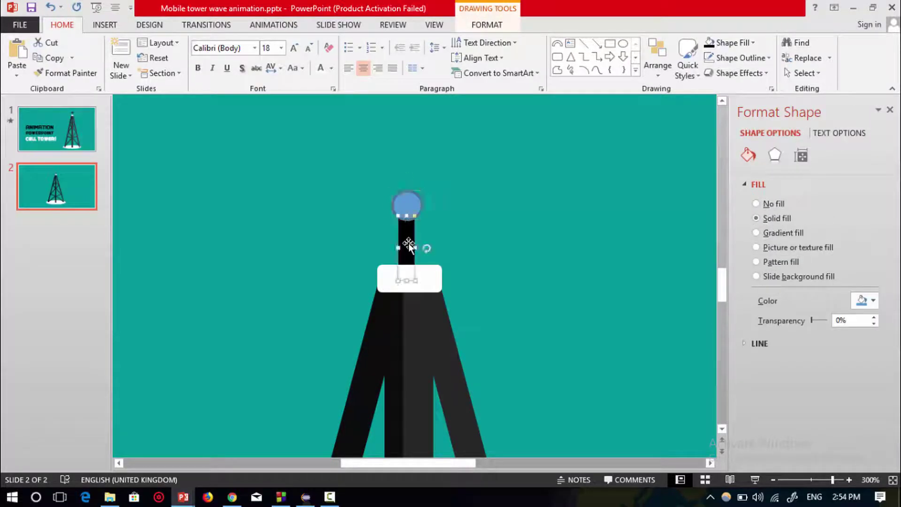
click(71, 75)
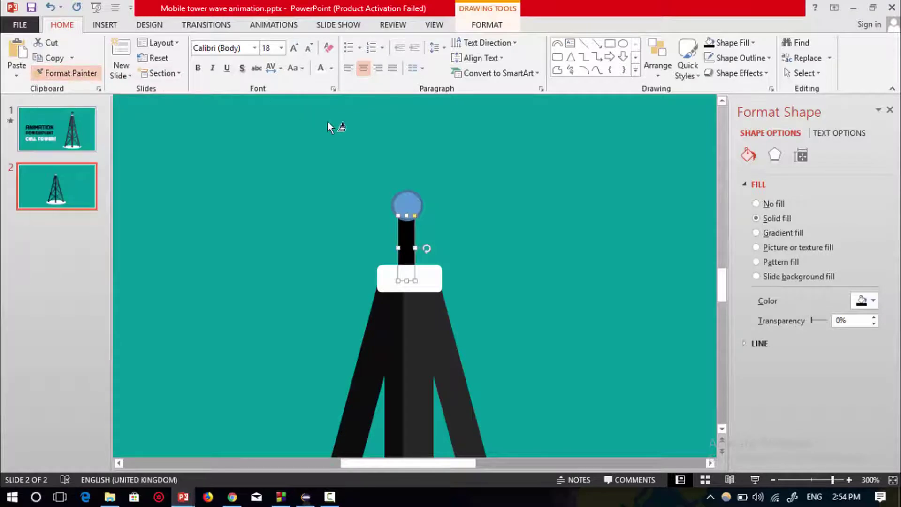
click(410, 205)
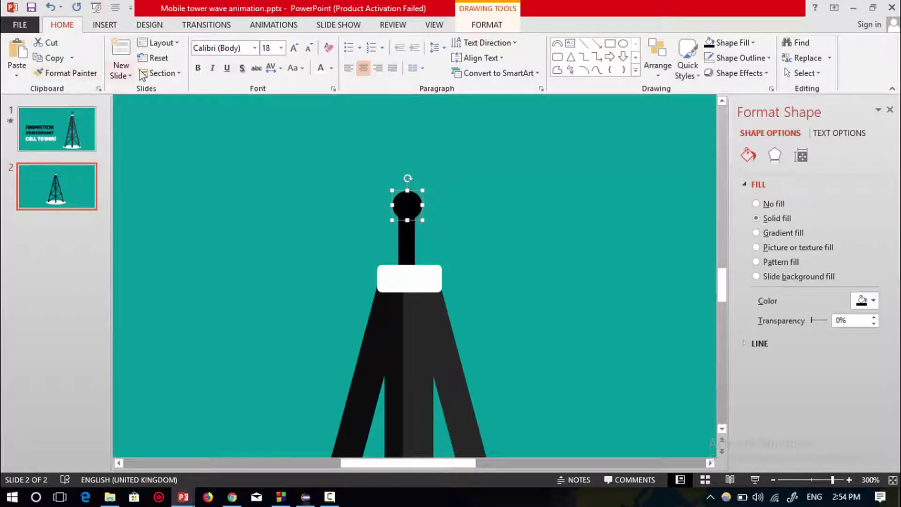
click(407, 243)
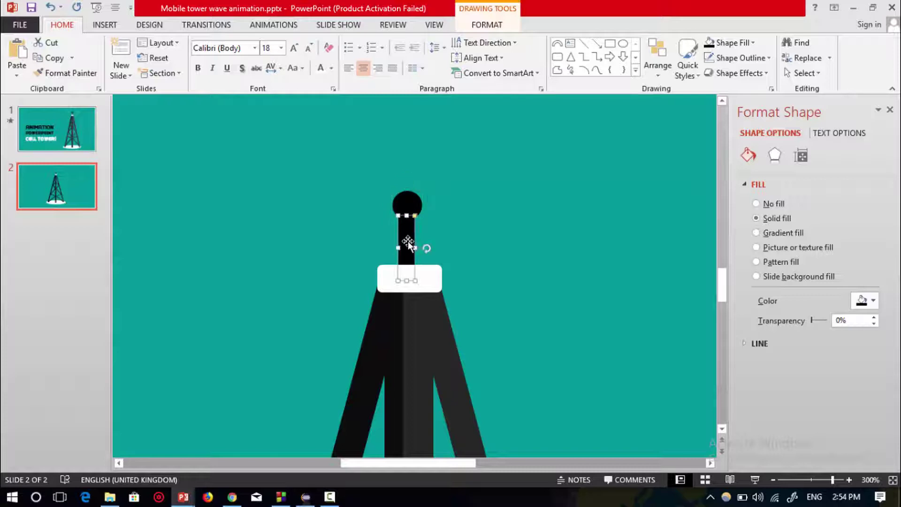
click(435, 223)
click(409, 199)
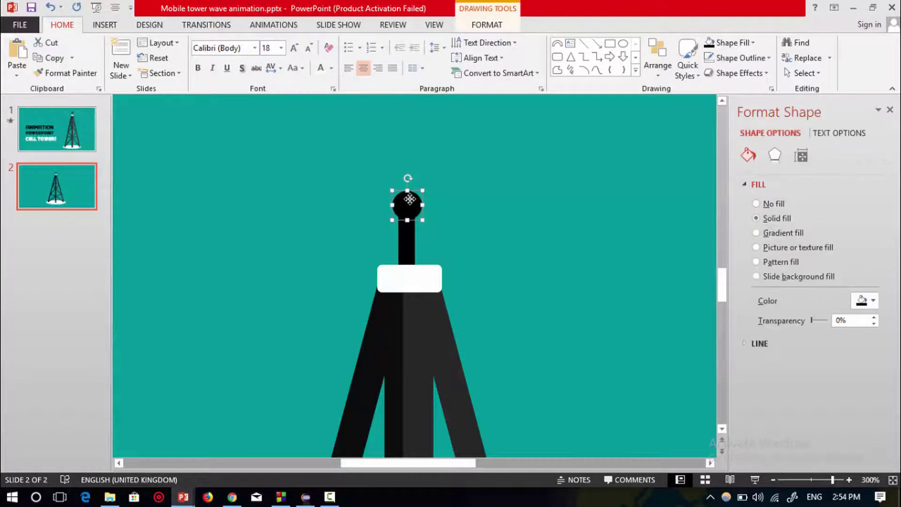
click(457, 186)
click(635, 70)
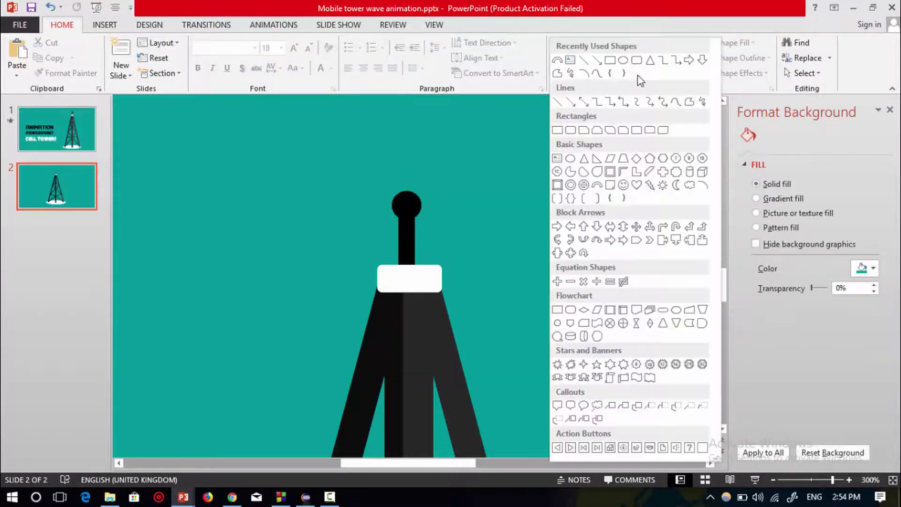
Step: Draw a Block Arc right of the antenna top and thin it with its yellow handle
click(558, 62)
drag(565, 172, 609, 241)
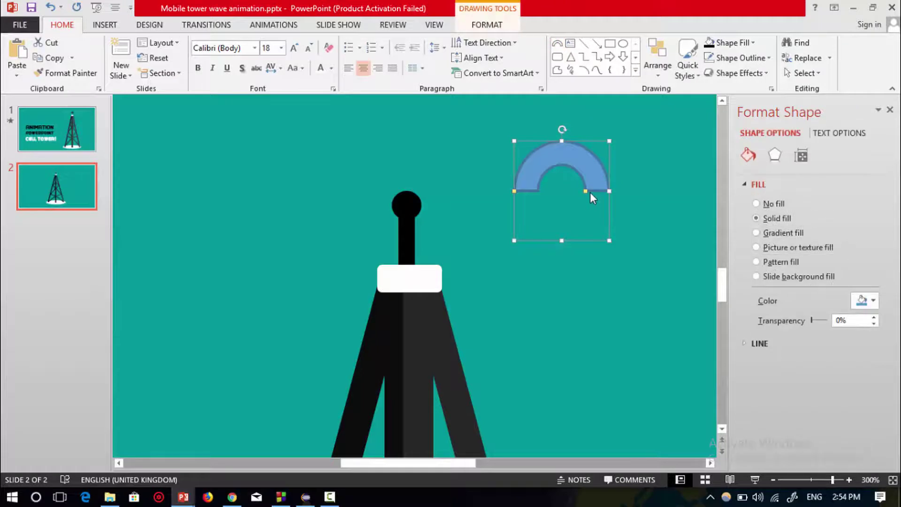
drag(584, 193, 586, 164)
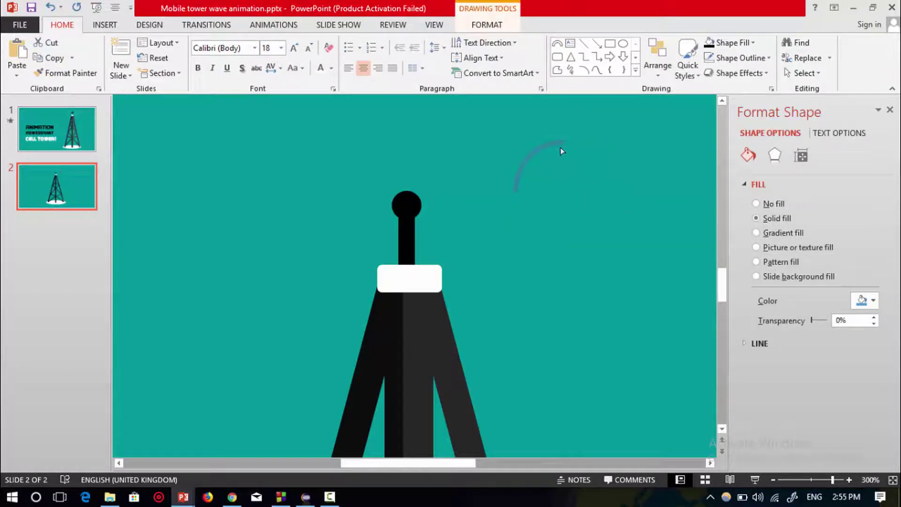
drag(560, 148, 560, 147)
Step: Set the arc to No Outline with a white fill
right_click(536, 148)
click(606, 116)
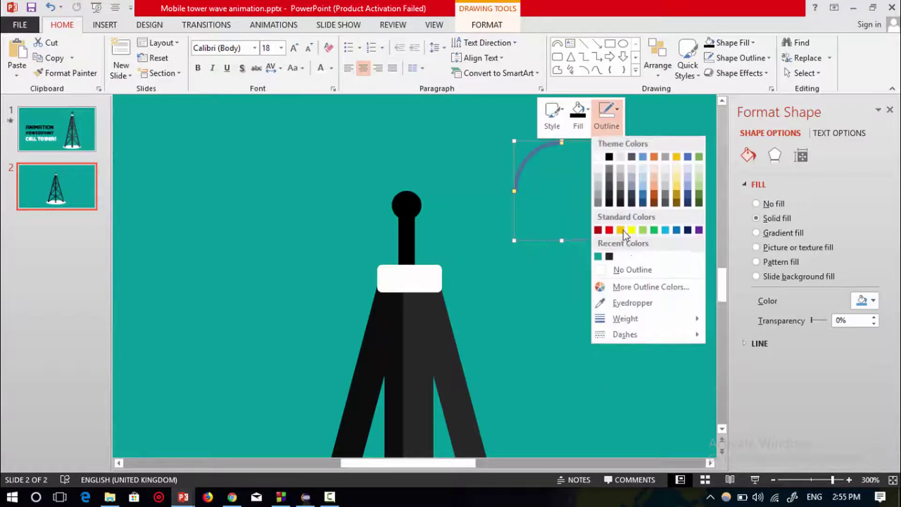
click(614, 269)
click(587, 125)
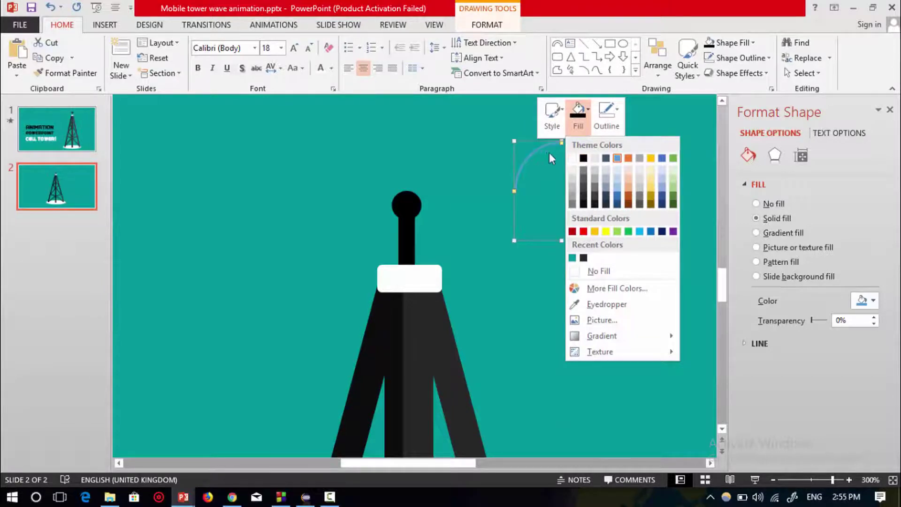
click(572, 158)
scroll(469, 181, down, 5)
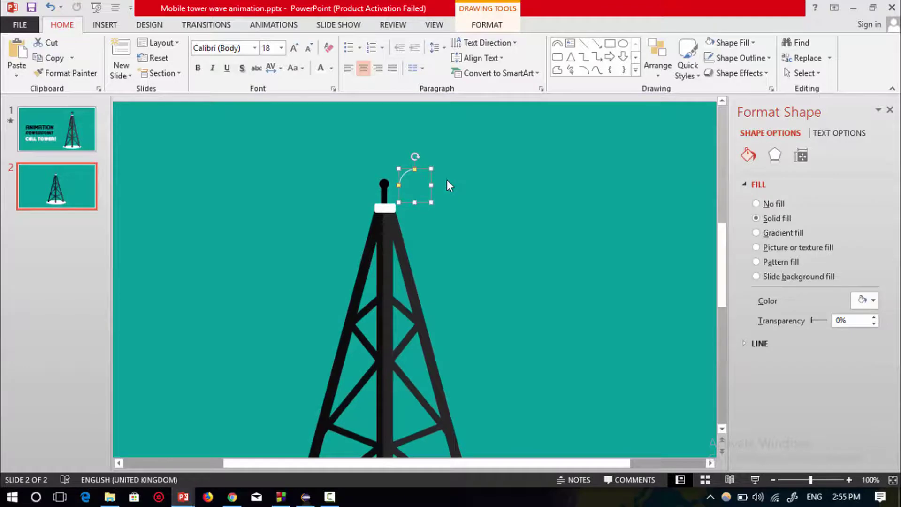
Step: Rotate the small white arc to face outward and shift it slightly right beside the antenna
scroll(447, 180, down, 3)
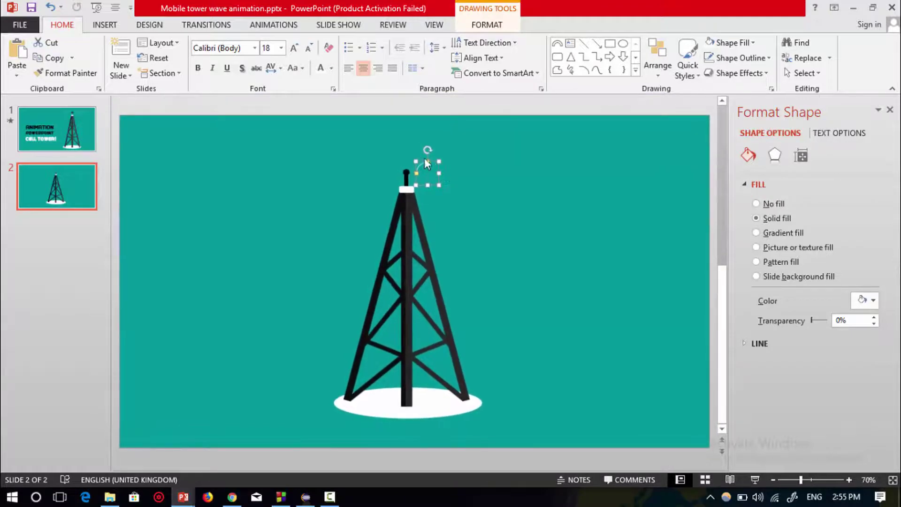
click(442, 156)
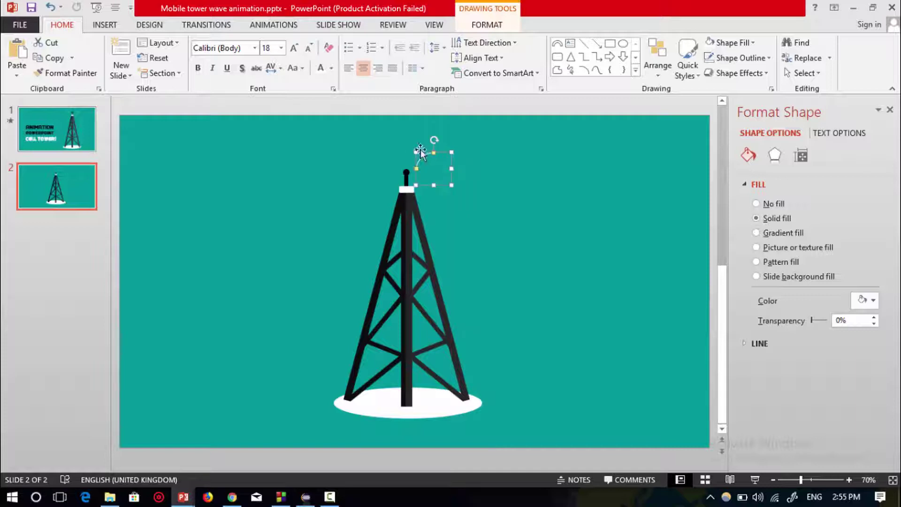
drag(434, 140, 440, 175)
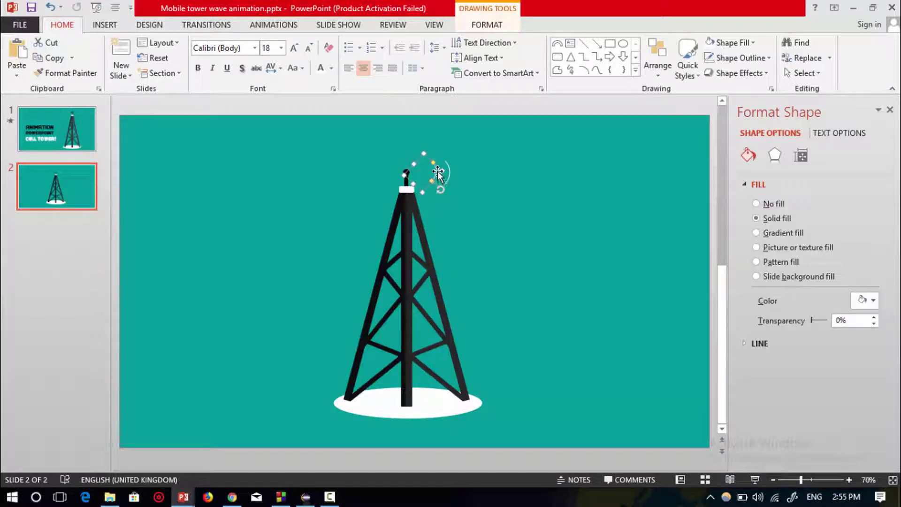
drag(435, 174, 439, 174)
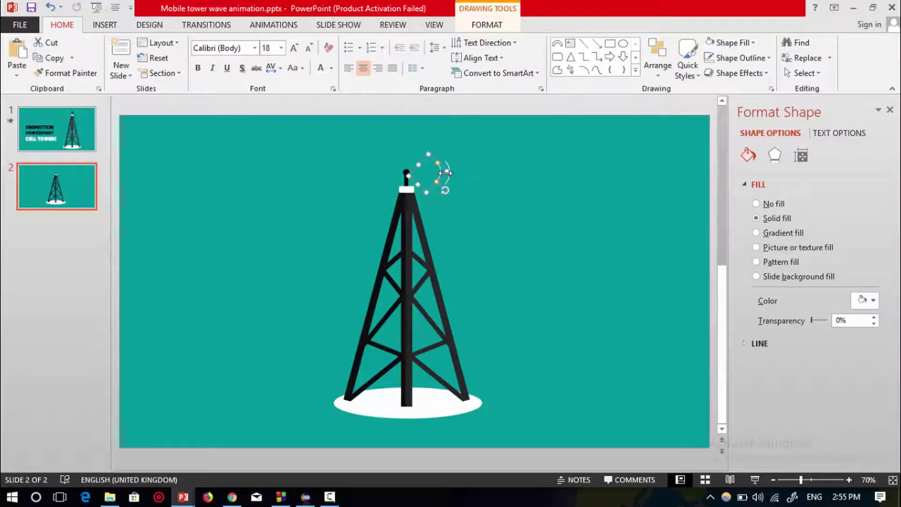
click(472, 306)
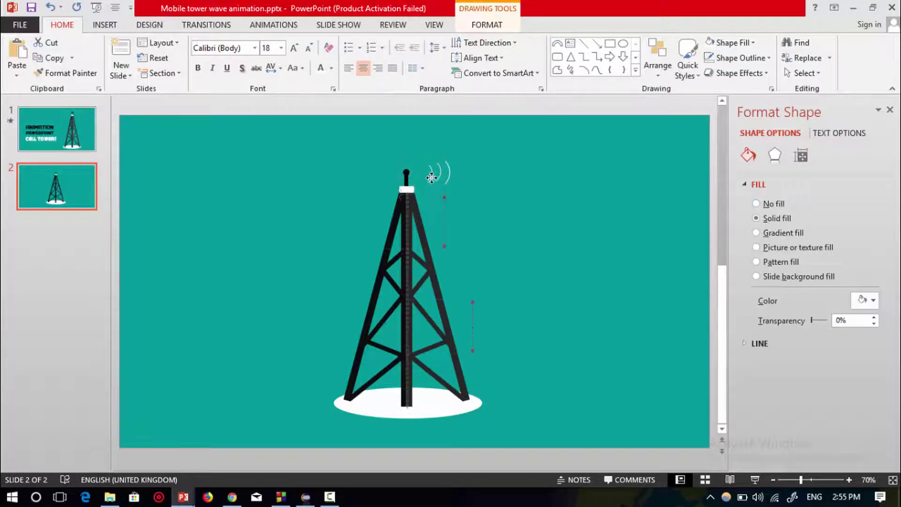
Step: Nudge the small arc clockwise twice with Alt+Right so it matches the other arcs
click(430, 176)
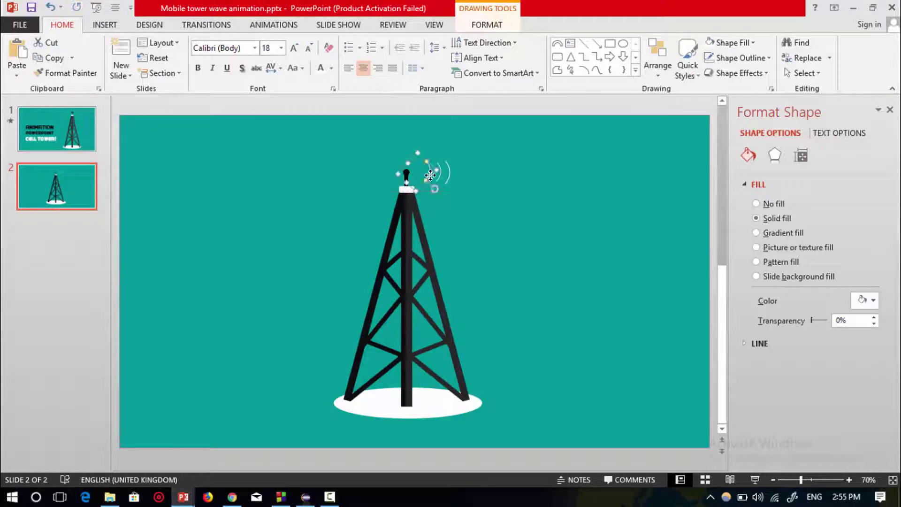
key(alt+Right)
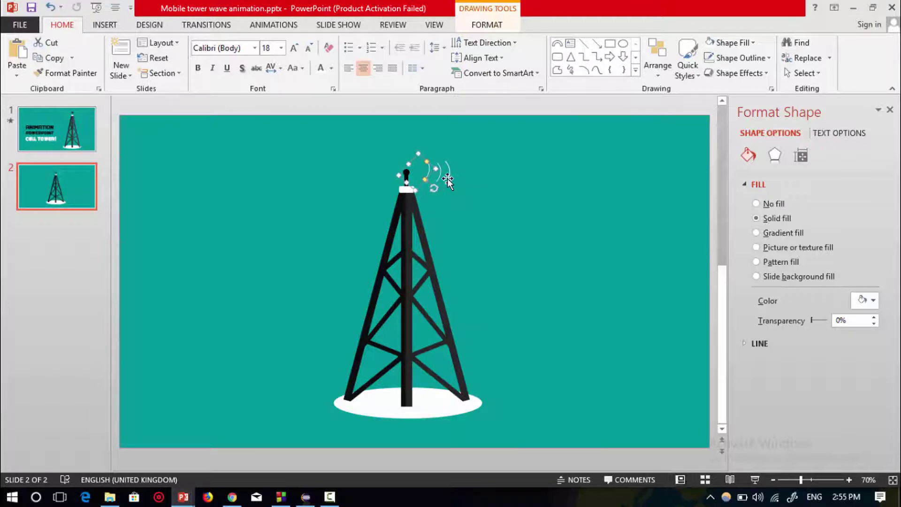
key(alt+Right)
key(alt+Right)
key(alt+Right)
key(alt+Right)
click(425, 172)
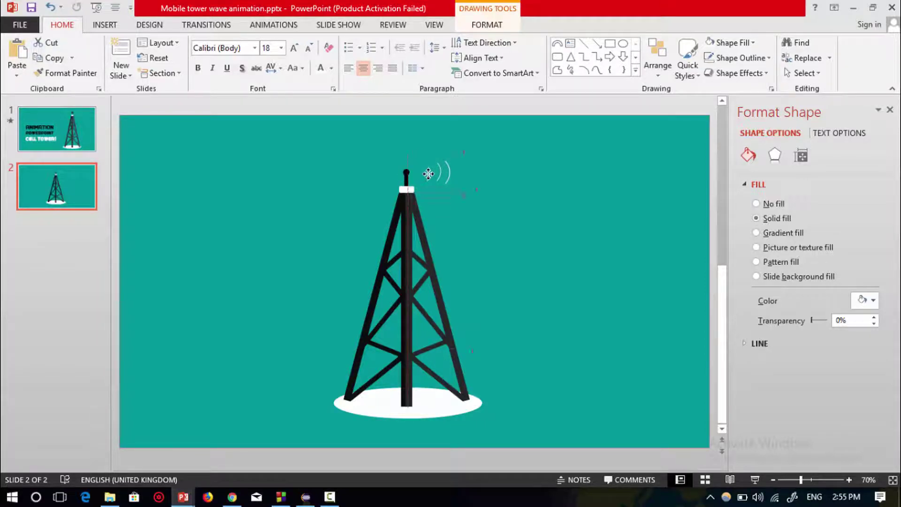
Step: Select the white wave arcs beside the antenna together and bring up the Animations tab
click(506, 155)
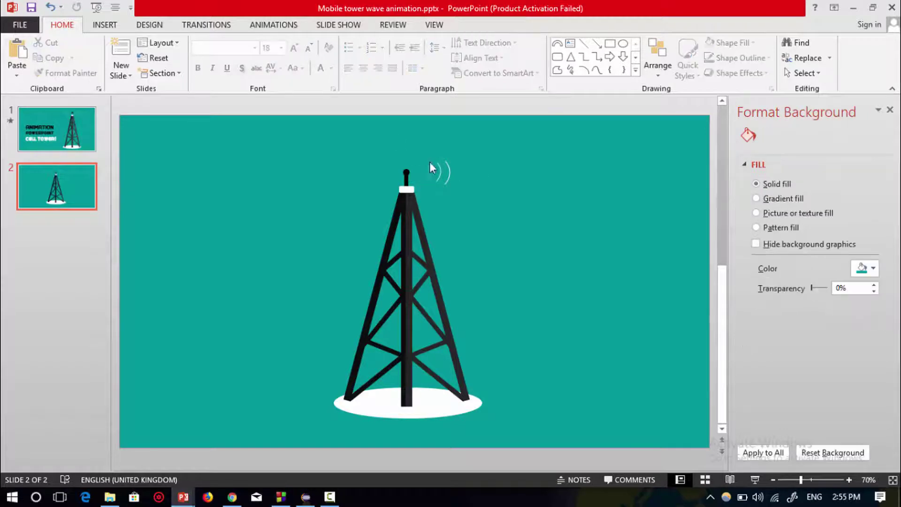
click(451, 181)
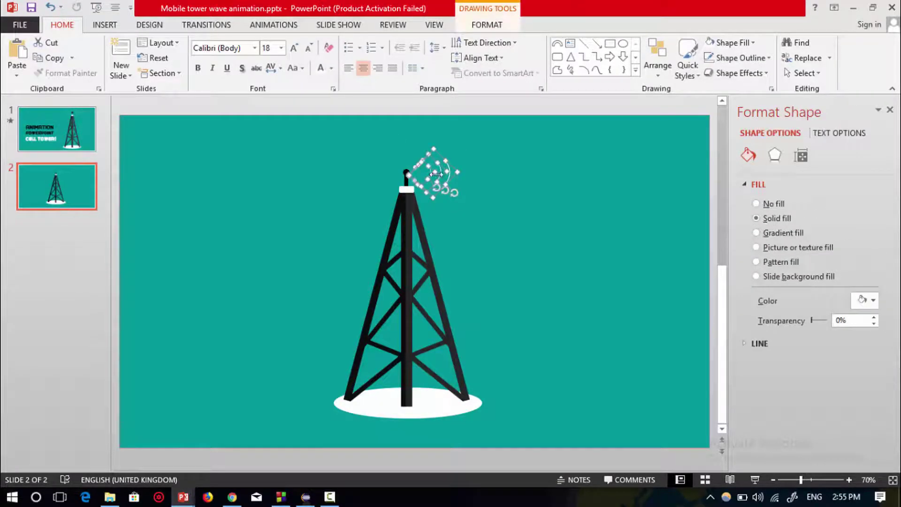
click(491, 189)
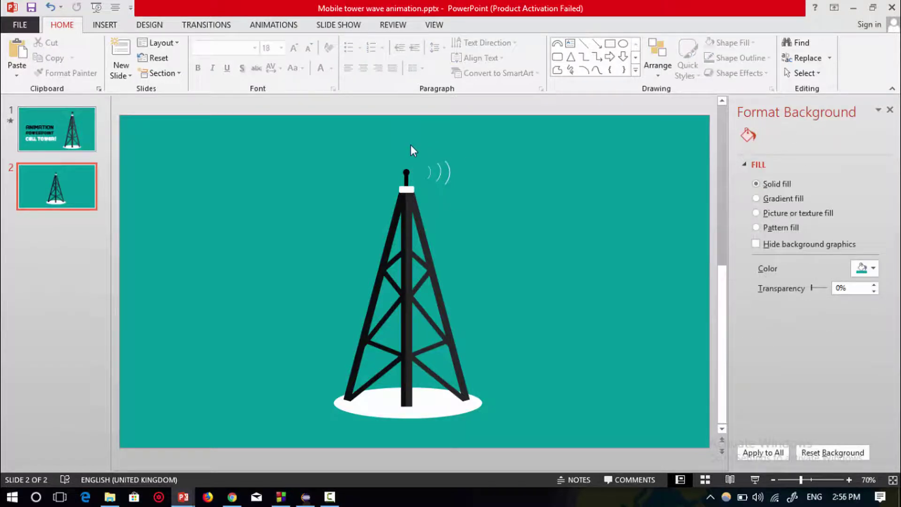
click(449, 178)
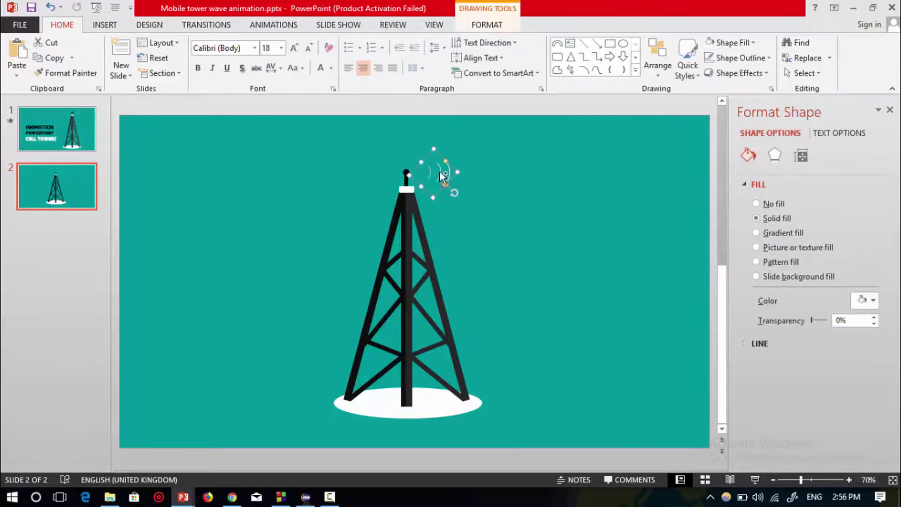
shift+click(432, 174)
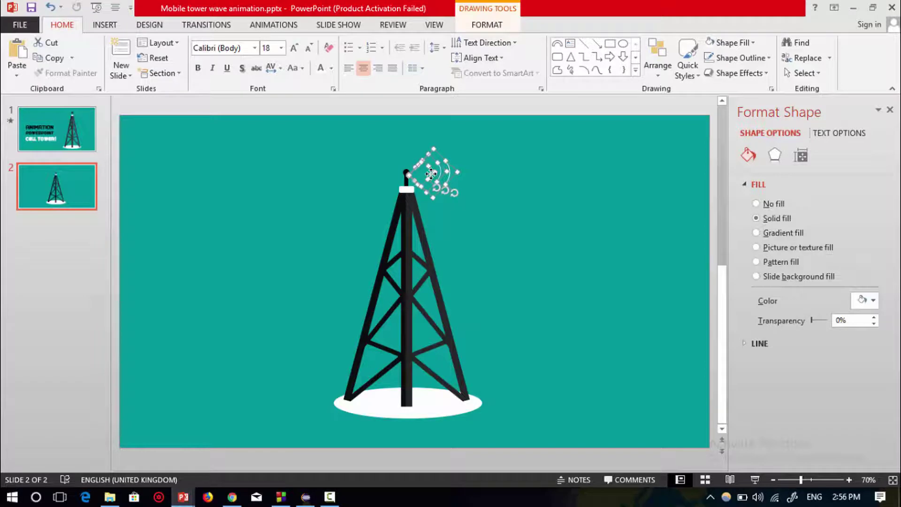
click(273, 25)
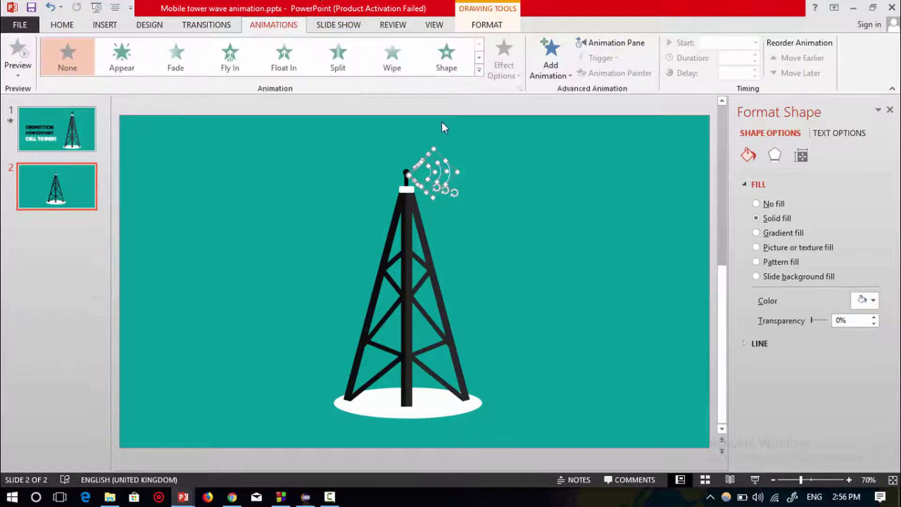
Step: Apply the Pulse emphasis effect to the arcs and set all three to start With Previous
click(478, 71)
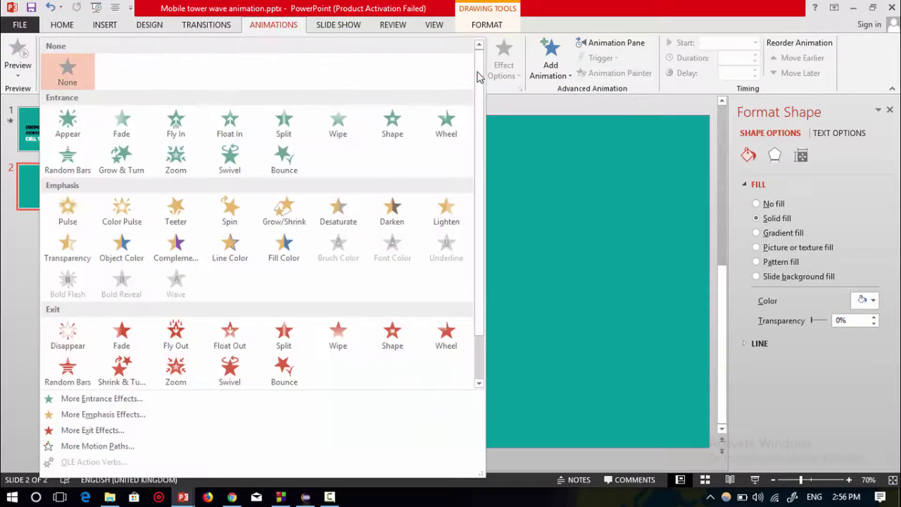
click(69, 210)
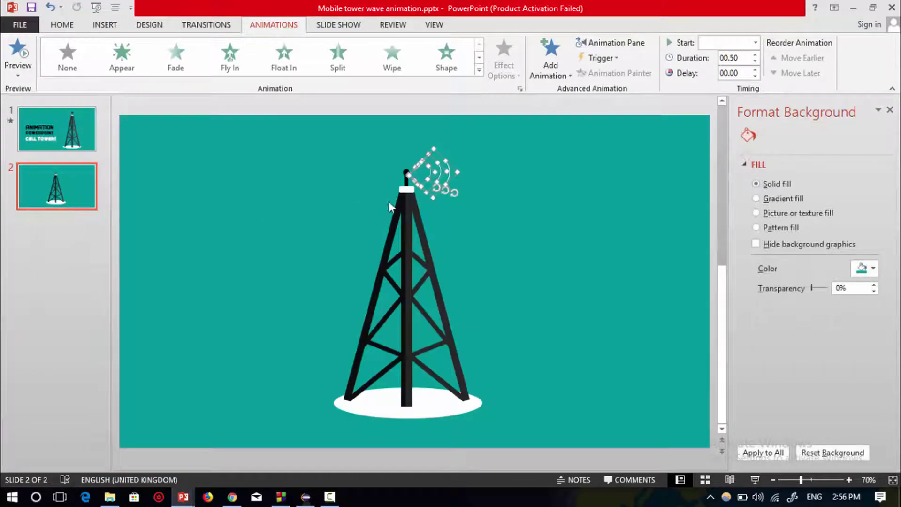
click(605, 44)
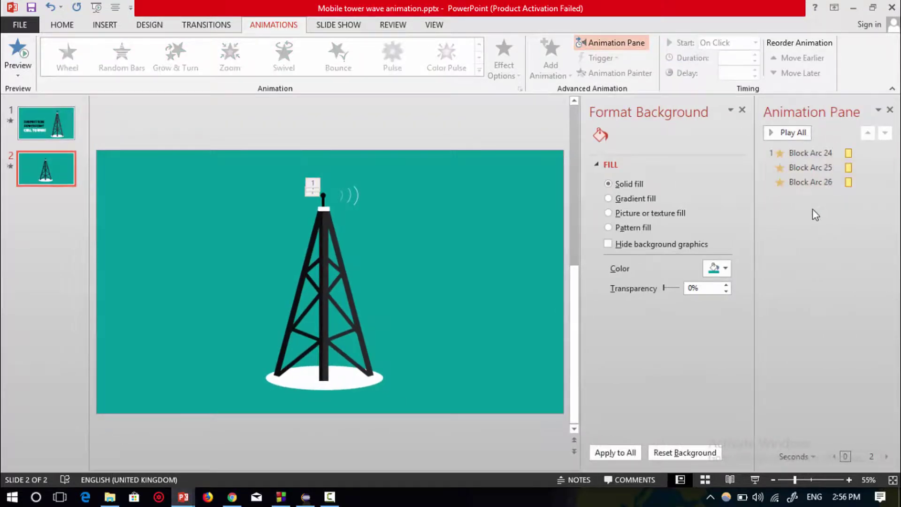
drag(818, 217, 822, 179)
click(757, 42)
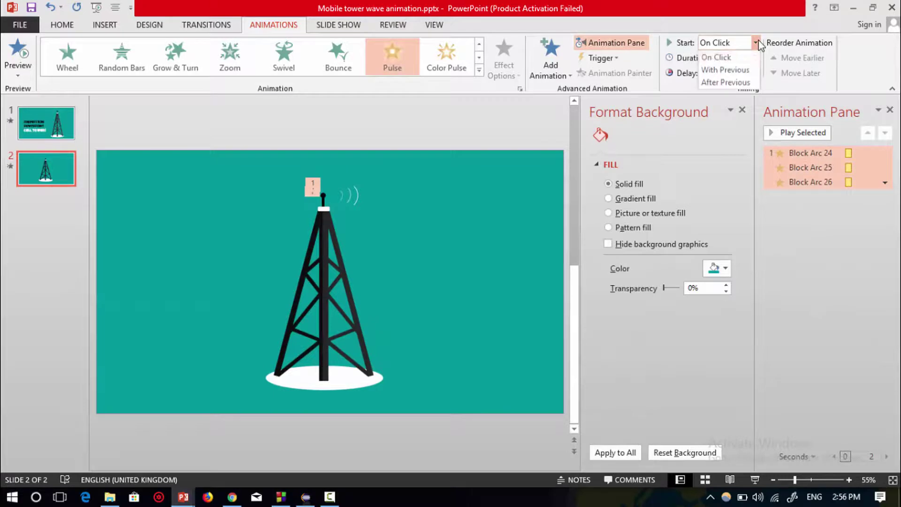
click(744, 71)
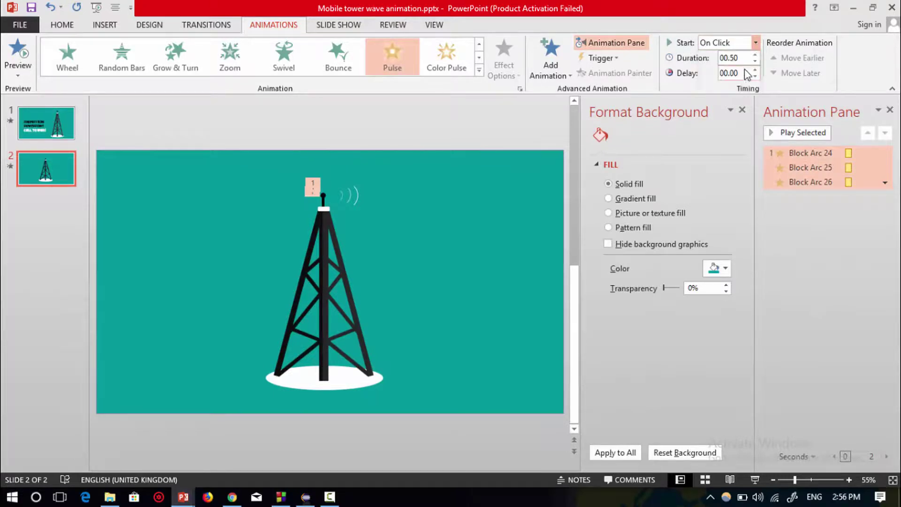
click(788, 187)
Step: Delay Block Arc 25's pulse by 0.25 s and Block Arc 26's by 0.5 s
click(790, 167)
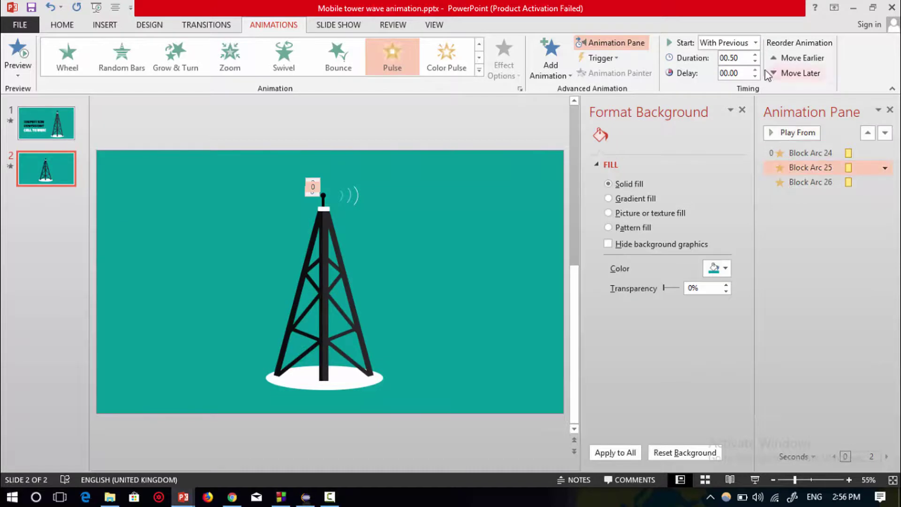
click(755, 70)
click(812, 182)
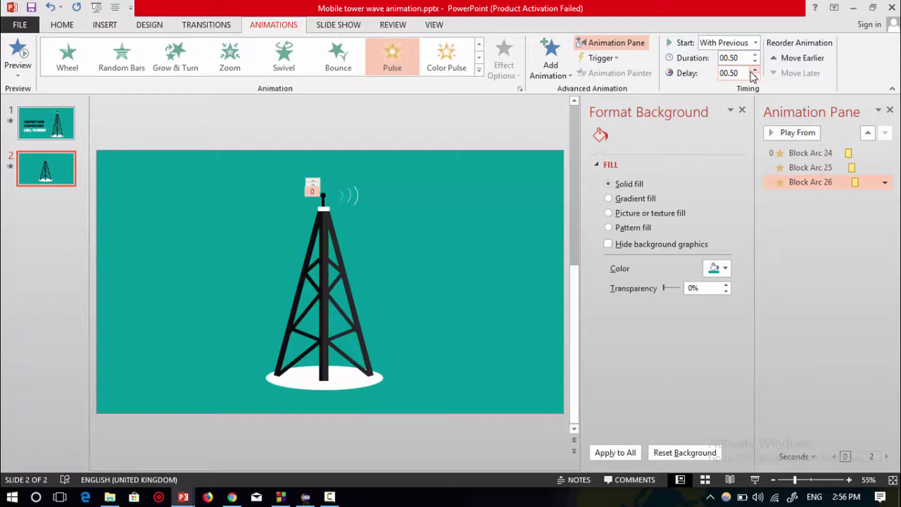
click(809, 233)
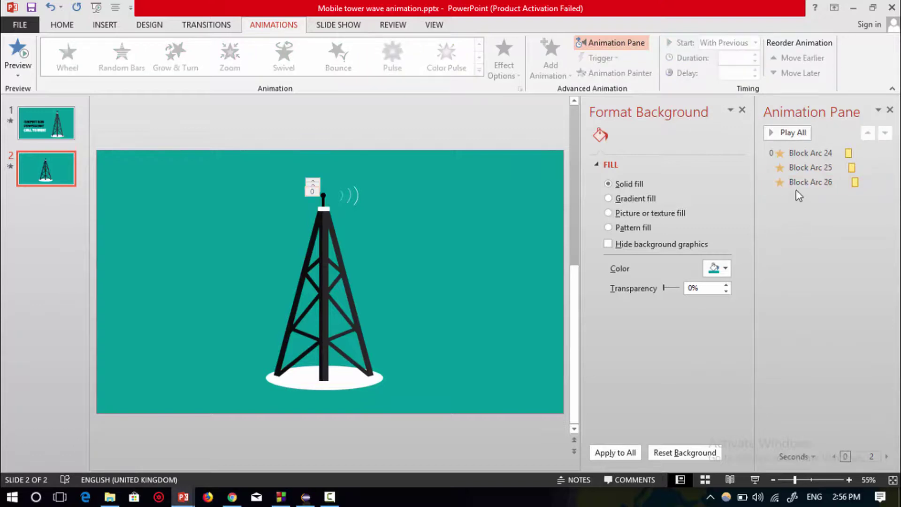
Step: Duplicate the three wave arcs with Ctrl+D and move the copies down-right beside the tower
scroll(372, 204, up, 5)
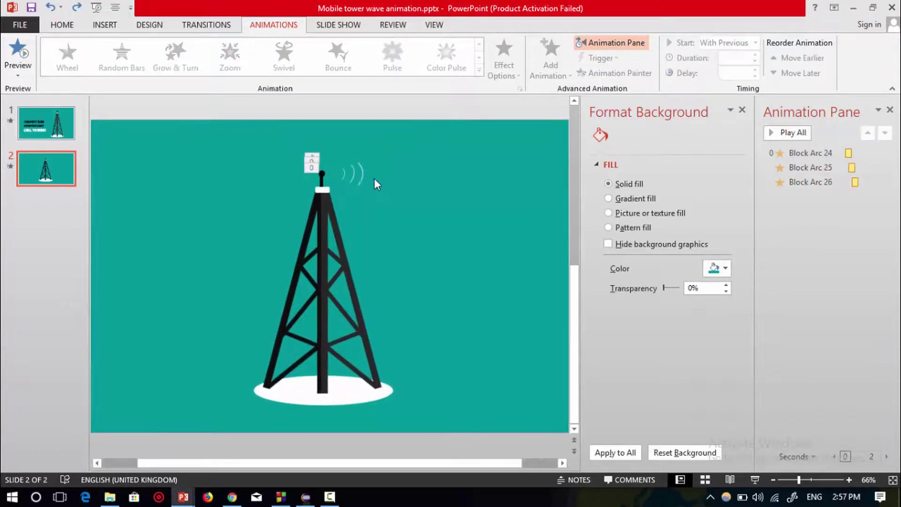
scroll(370, 170, up, 2)
drag(330, 104, 426, 184)
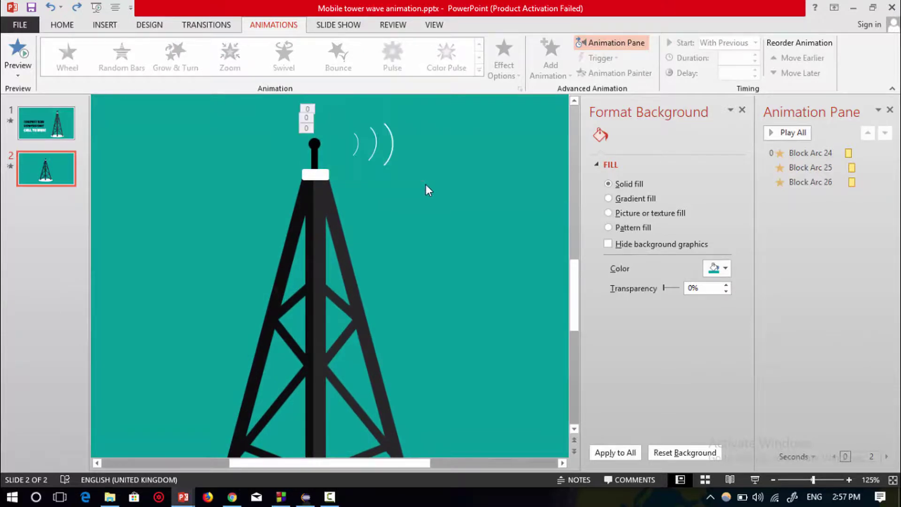
click(359, 148)
shift+click(374, 141)
shift+click(392, 146)
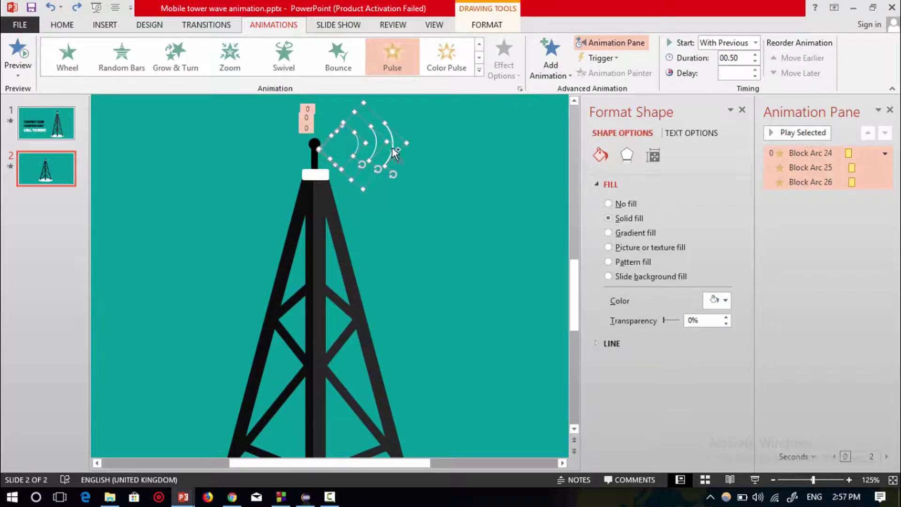
key(ctrl+d)
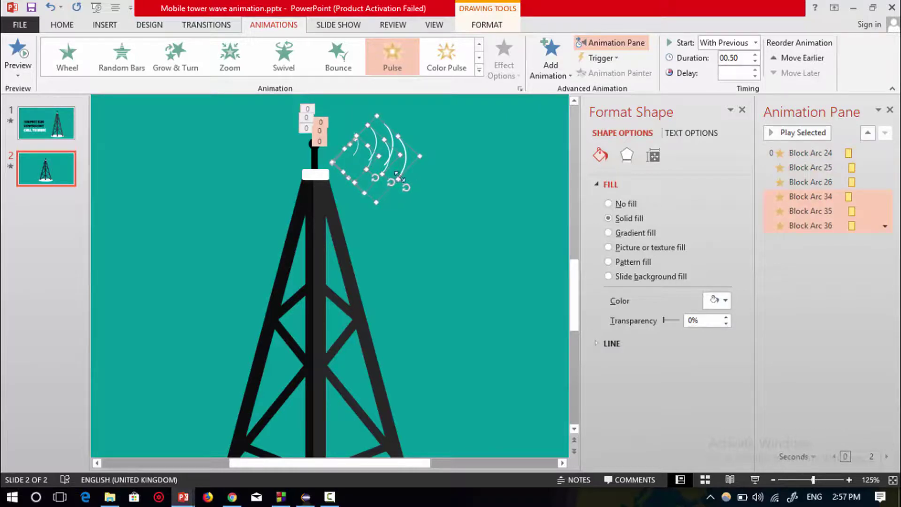
drag(401, 174, 471, 231)
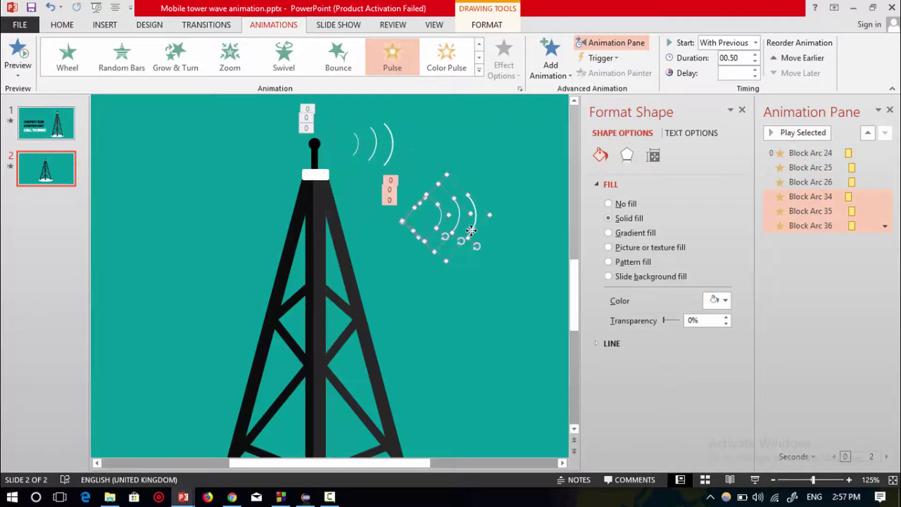